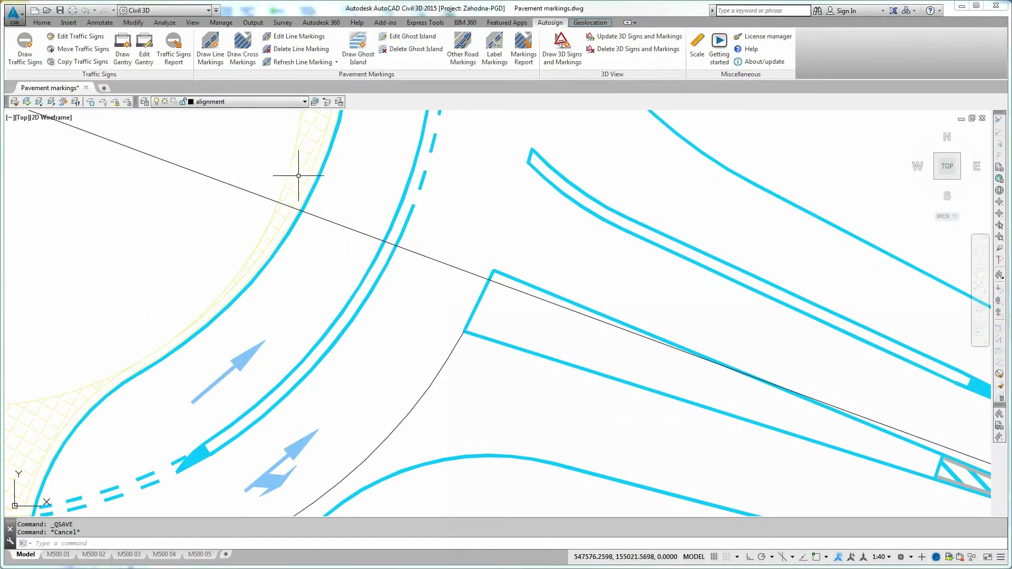
- Draw a thin continuous 0.12 line marking on the curved alignment from station 15.159 to 20.160
click(210, 48)
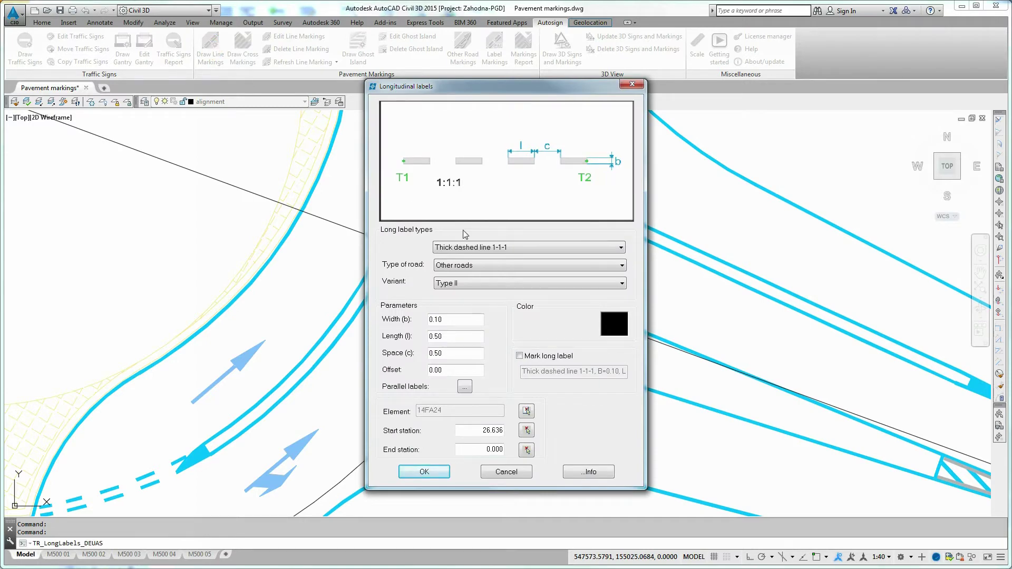
click(491, 247)
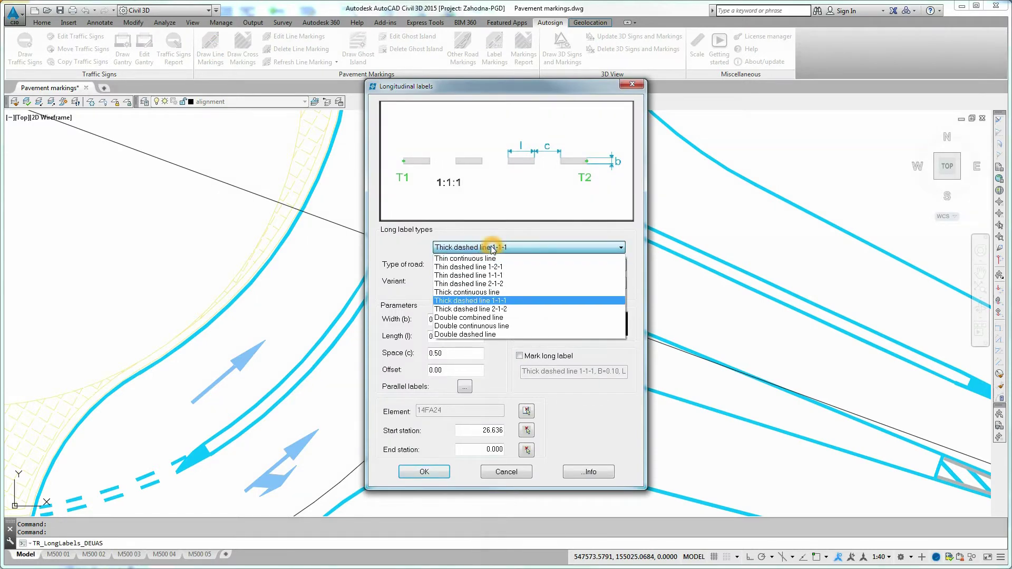
click(490, 259)
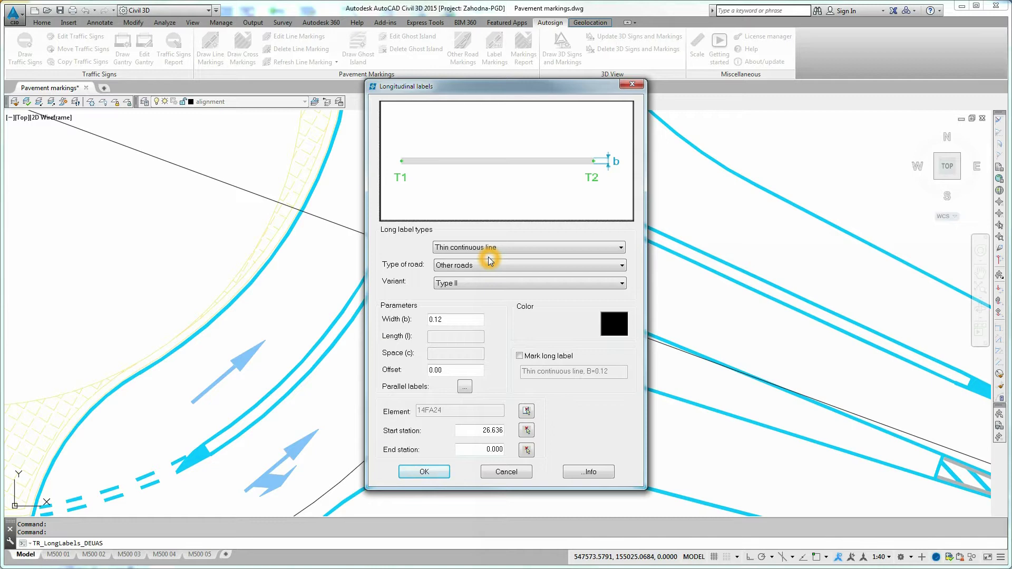
click(527, 411)
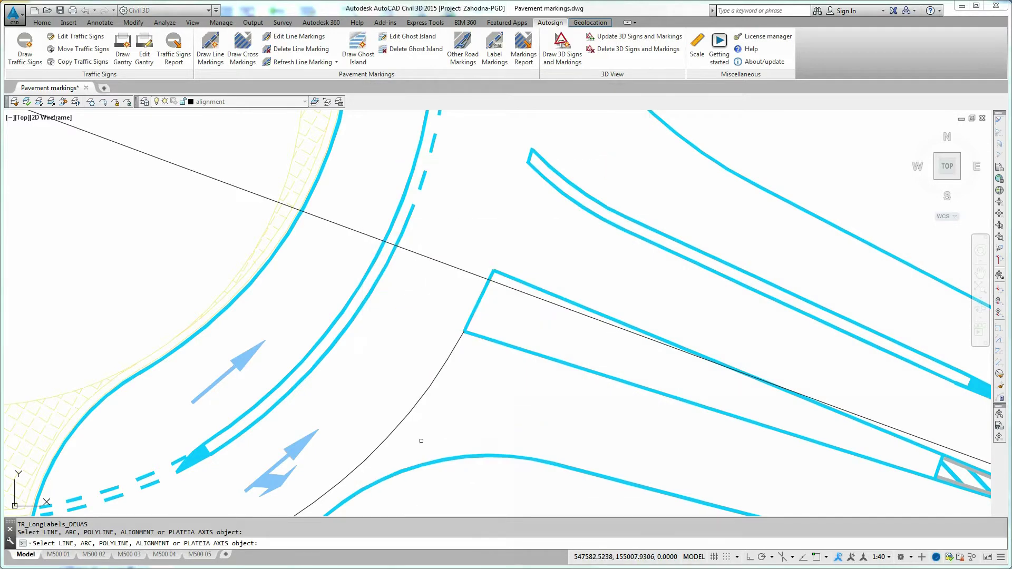
click(372, 453)
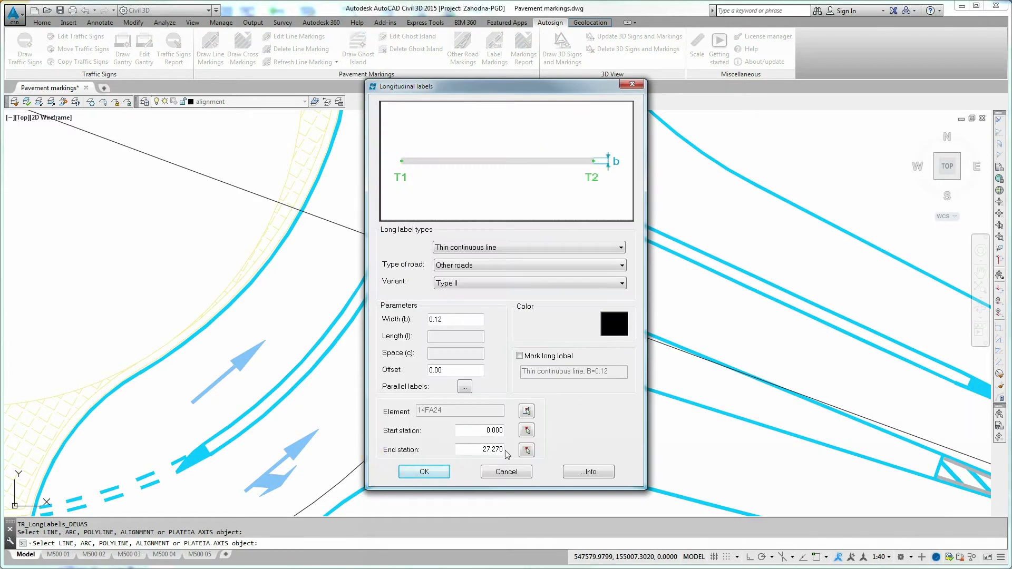
click(527, 431)
click(527, 432)
middle_drag(527, 432, 543, 388)
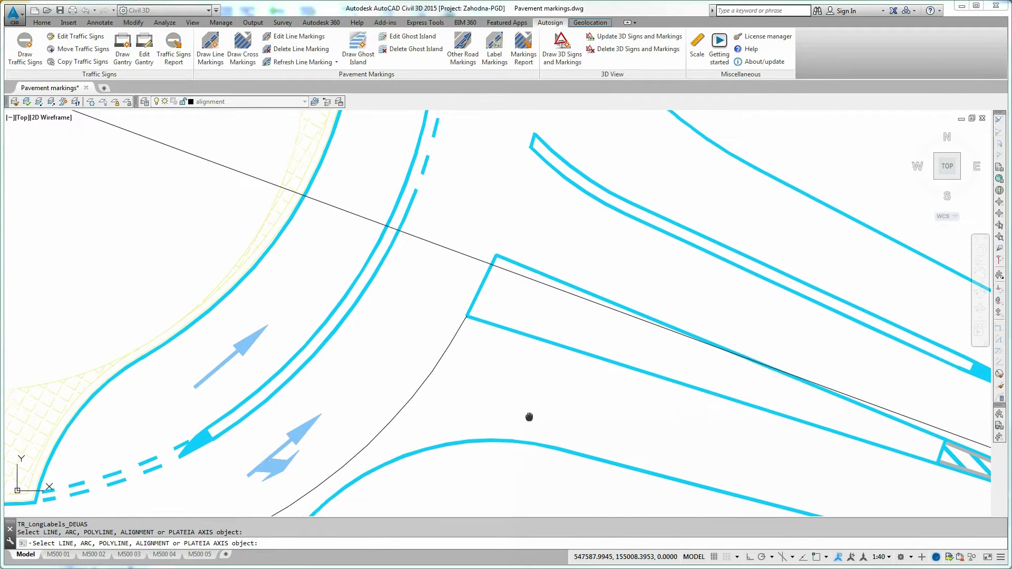
click(352, 491)
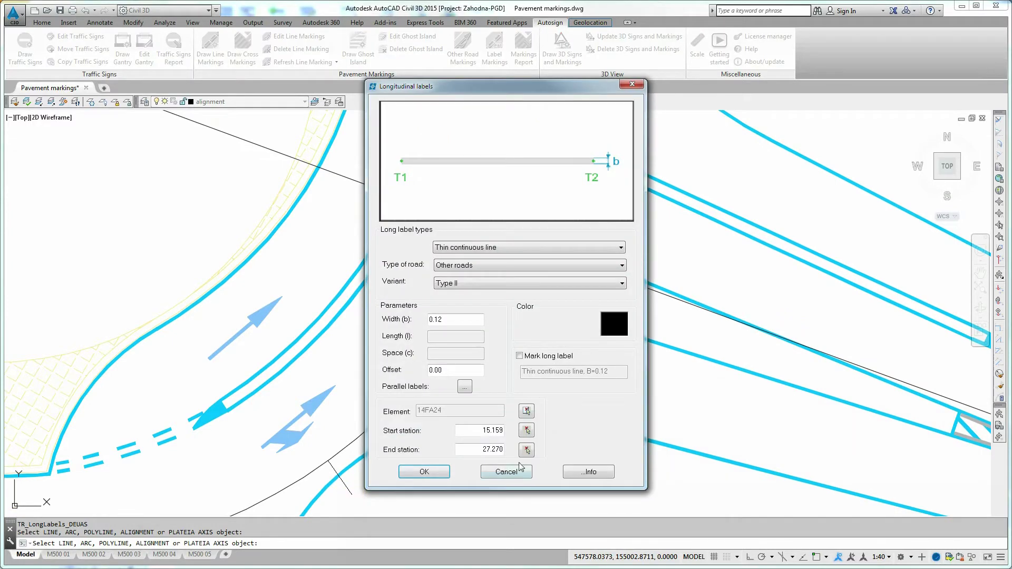
click(526, 451)
click(478, 471)
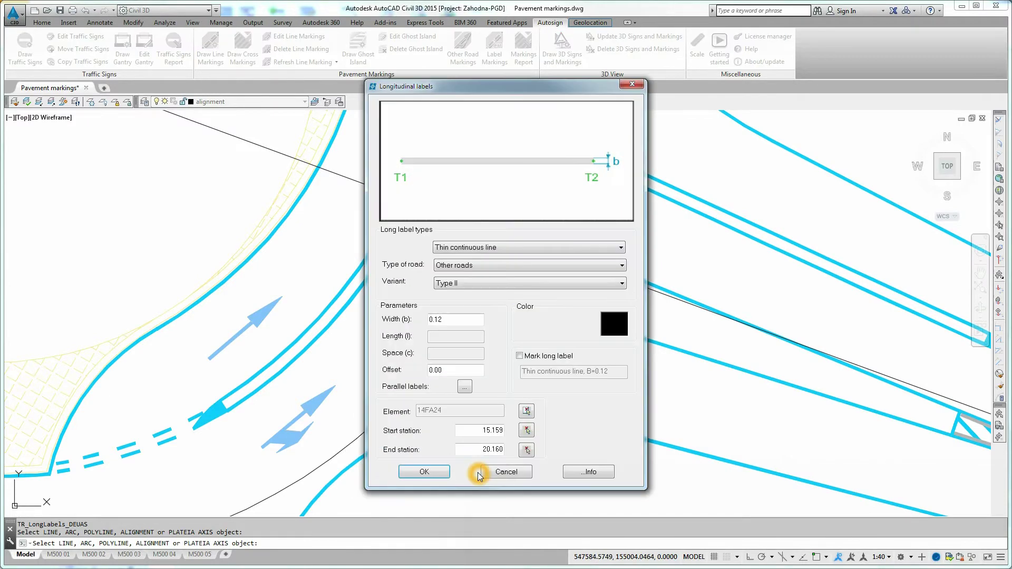
click(433, 475)
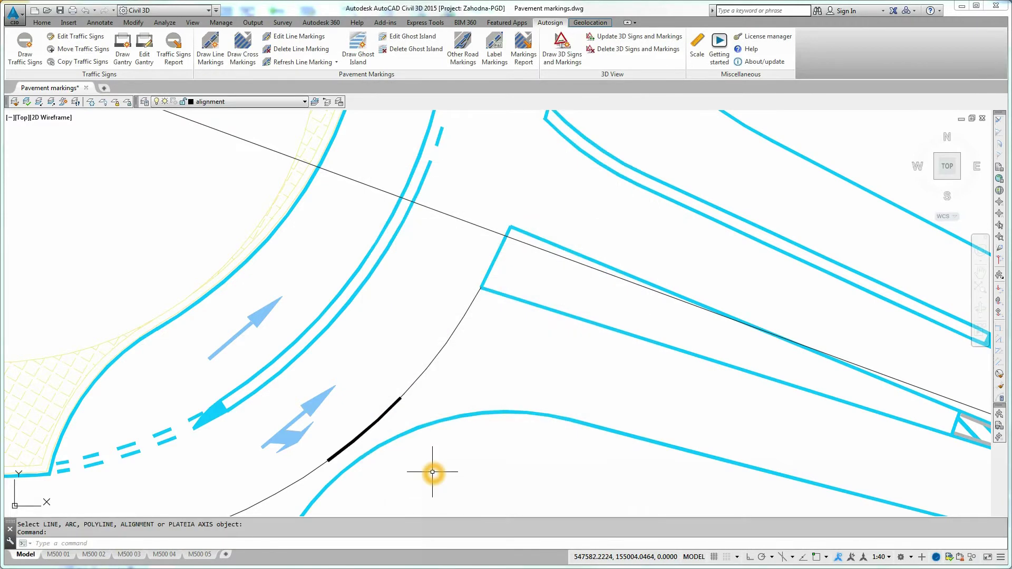
- Draw a Thick dashed line 1-1-1 marking along the arc from station 20.980 to 26.421
middle_drag(475, 409, 463, 418)
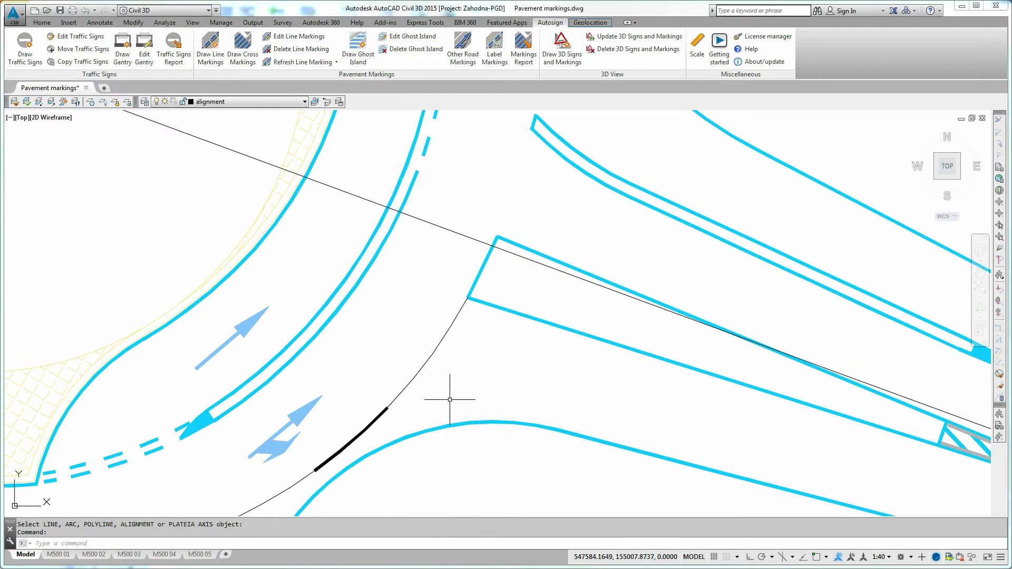
click(210, 45)
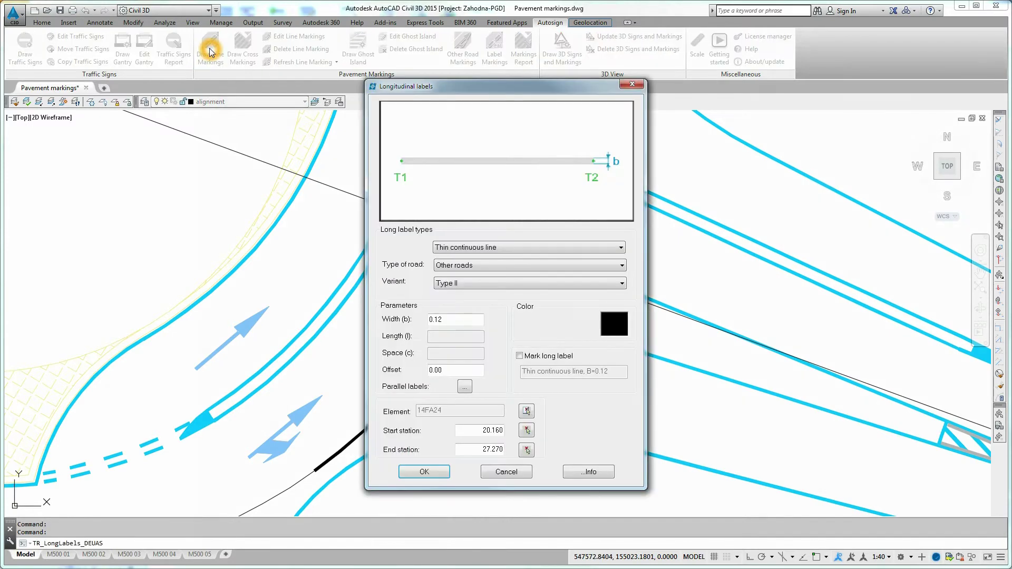
click(459, 247)
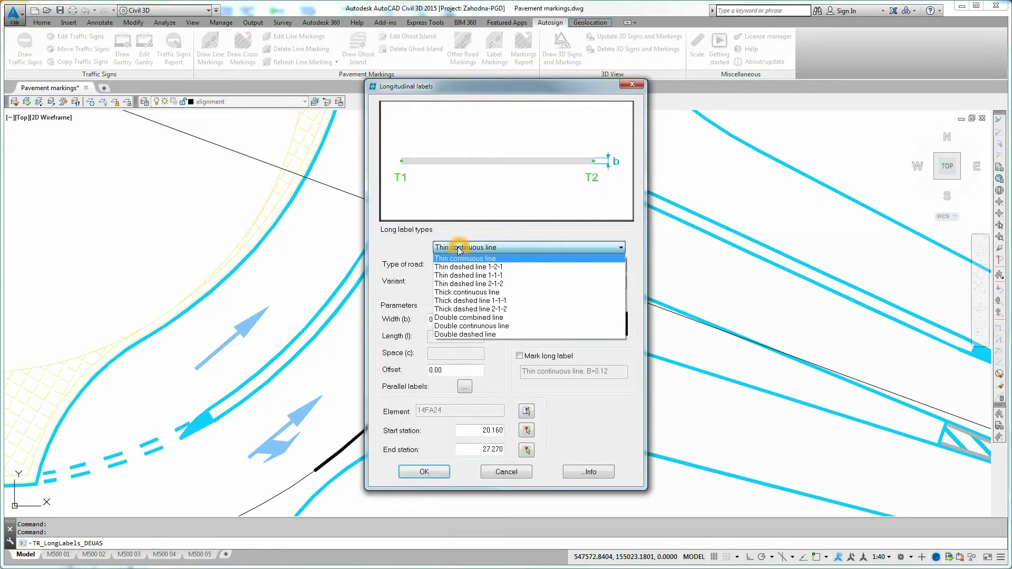
click(462, 300)
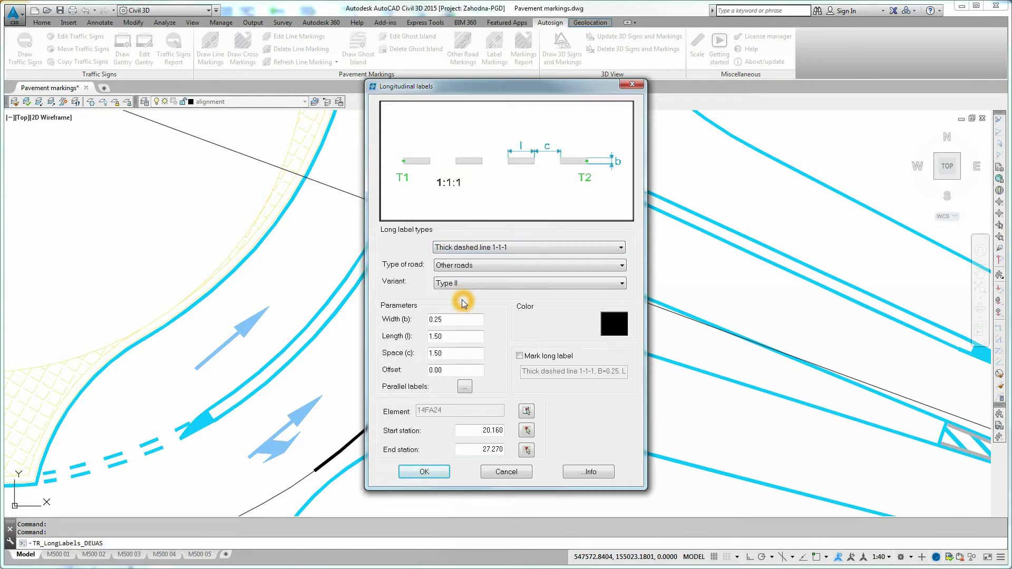
click(454, 331)
click(525, 411)
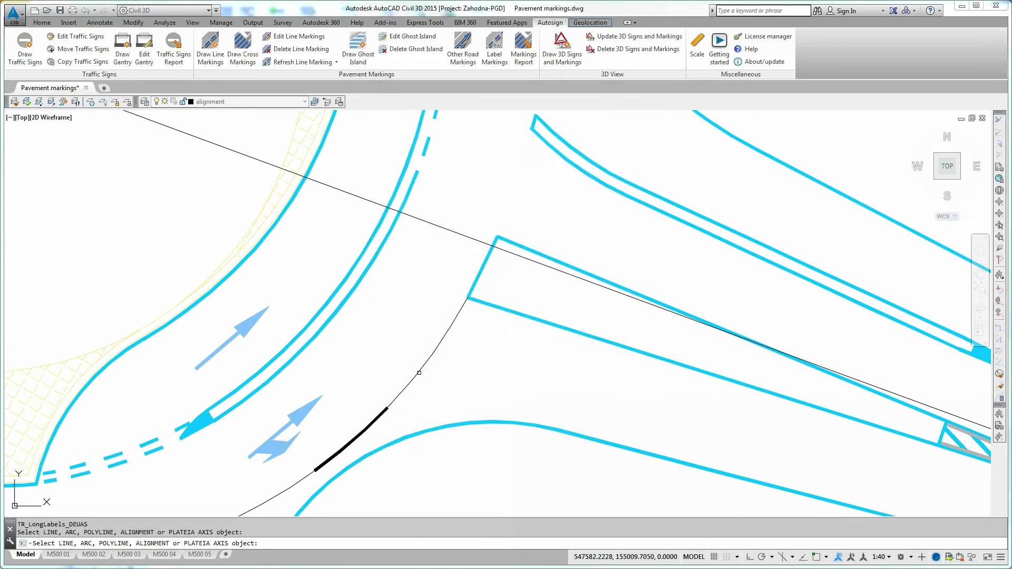
click(419, 372)
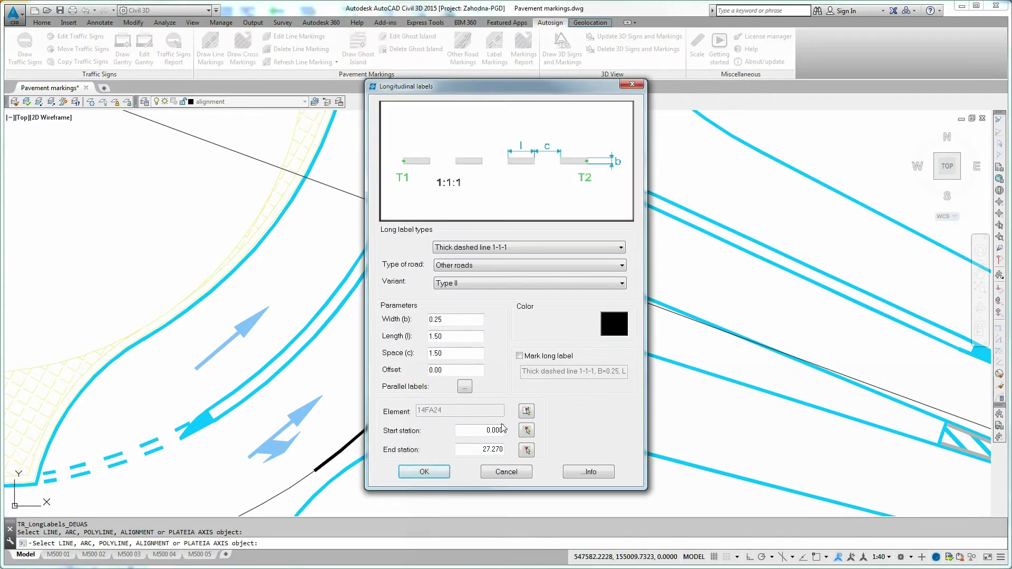
click(526, 434)
click(449, 429)
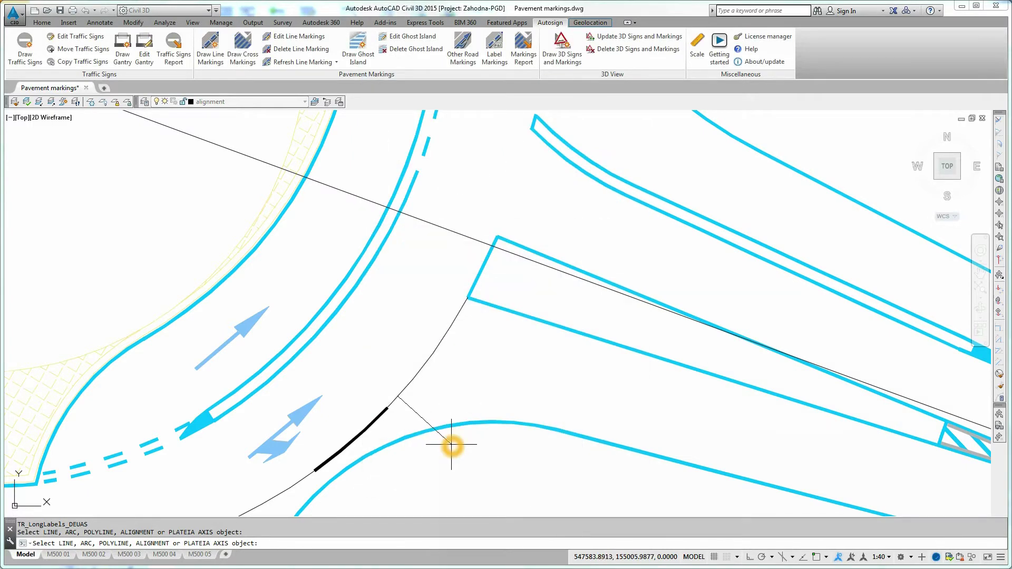
click(526, 451)
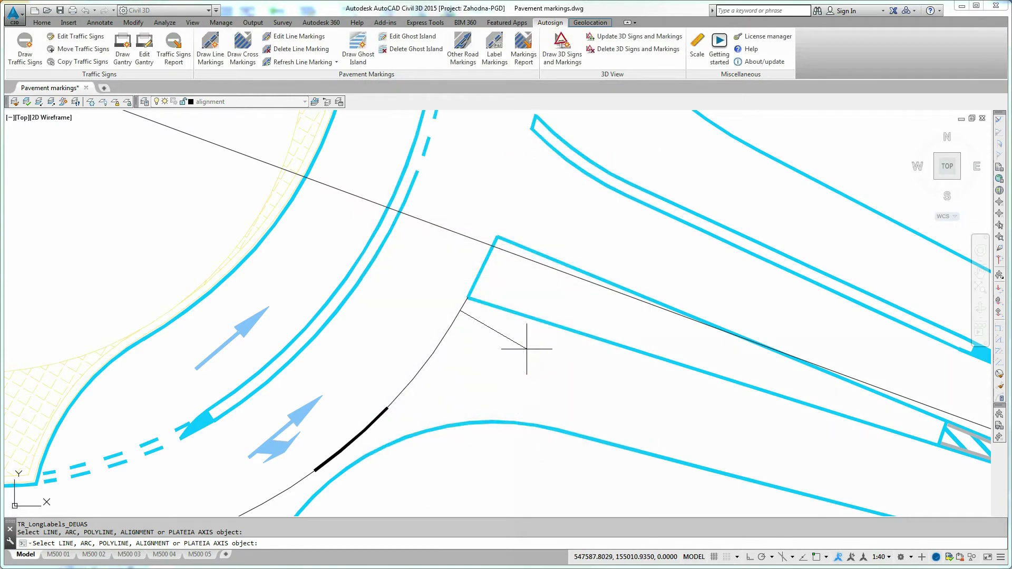
click(526, 351)
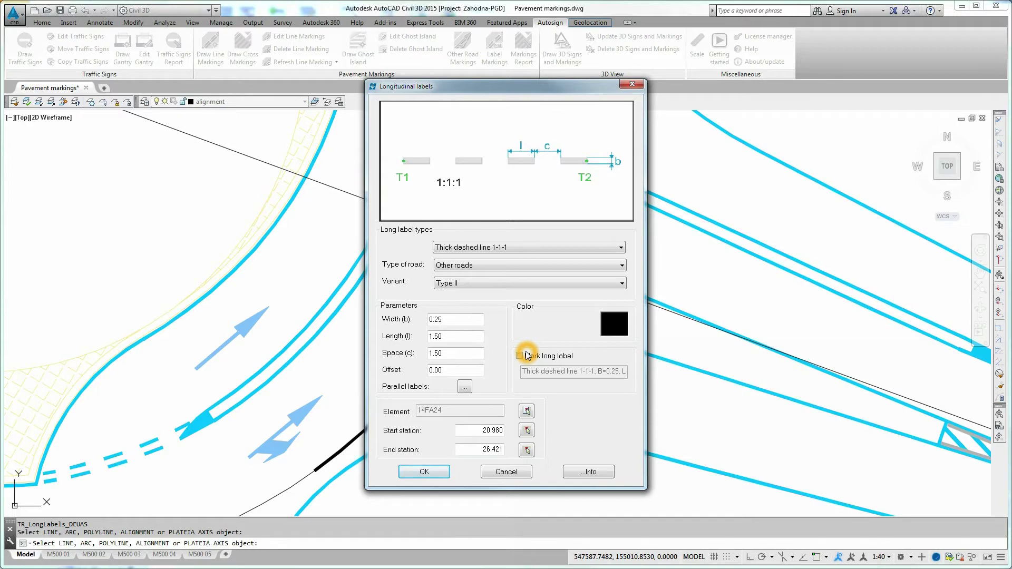
click(438, 470)
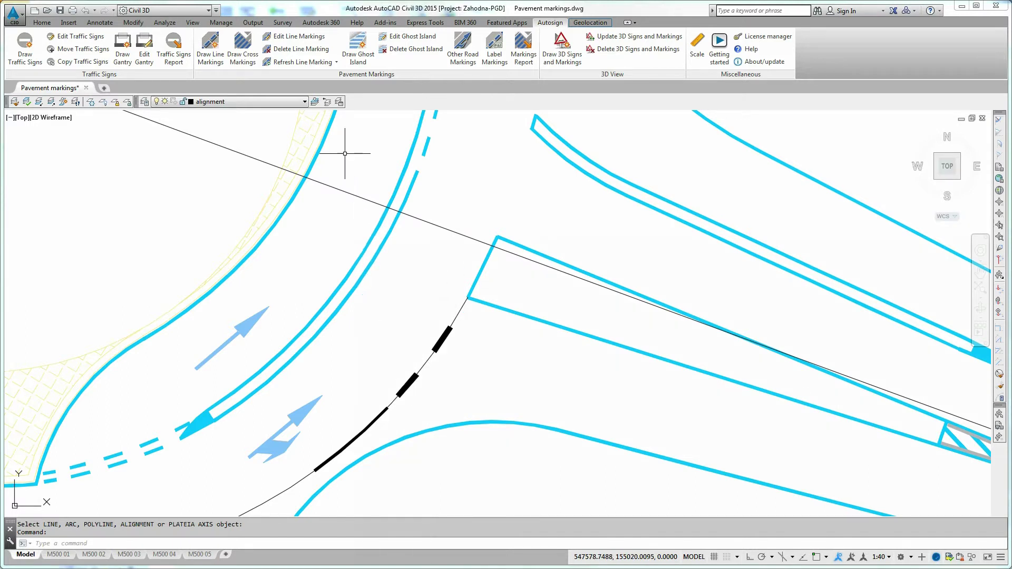
- Edit the dashed curve marking, shortening its dash and gap length values
click(307, 41)
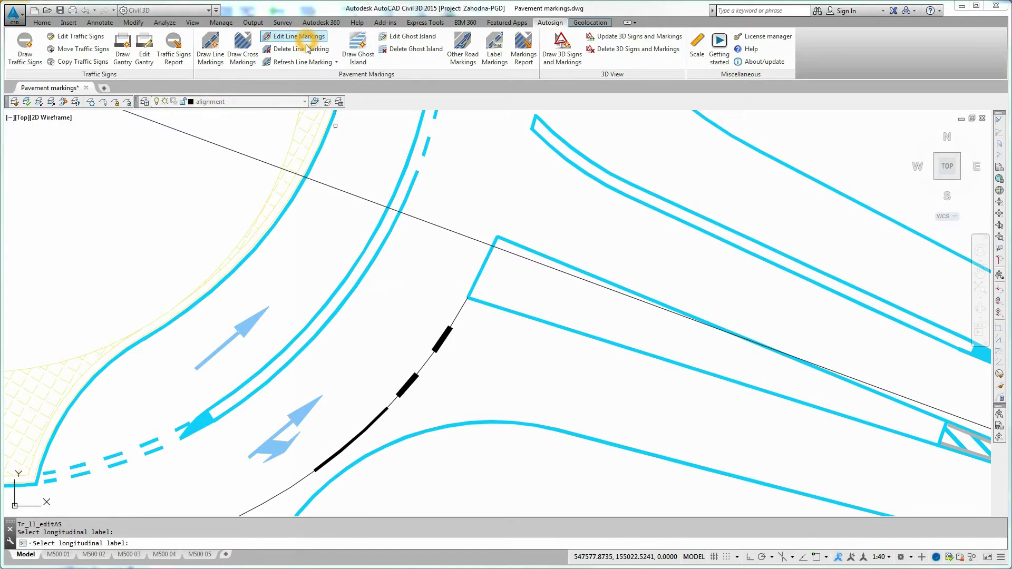
click(438, 344)
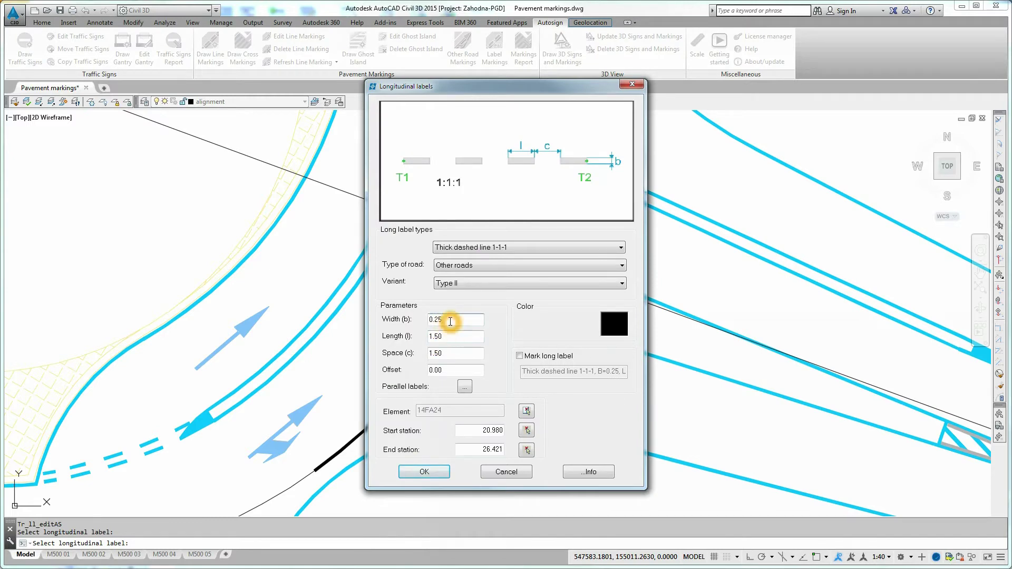
text(0.12)
click(431, 336)
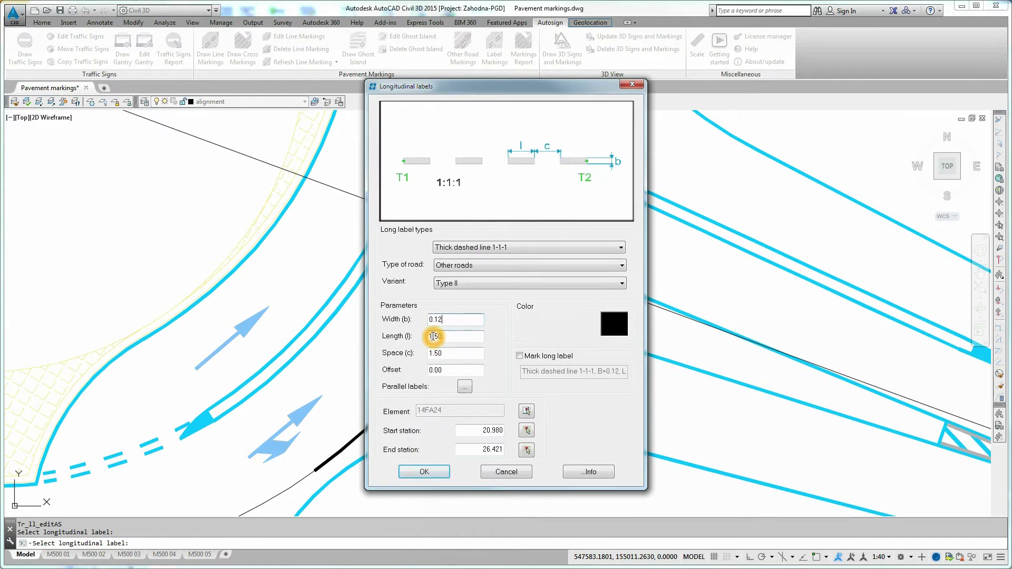
key(Delete)
click(432, 352)
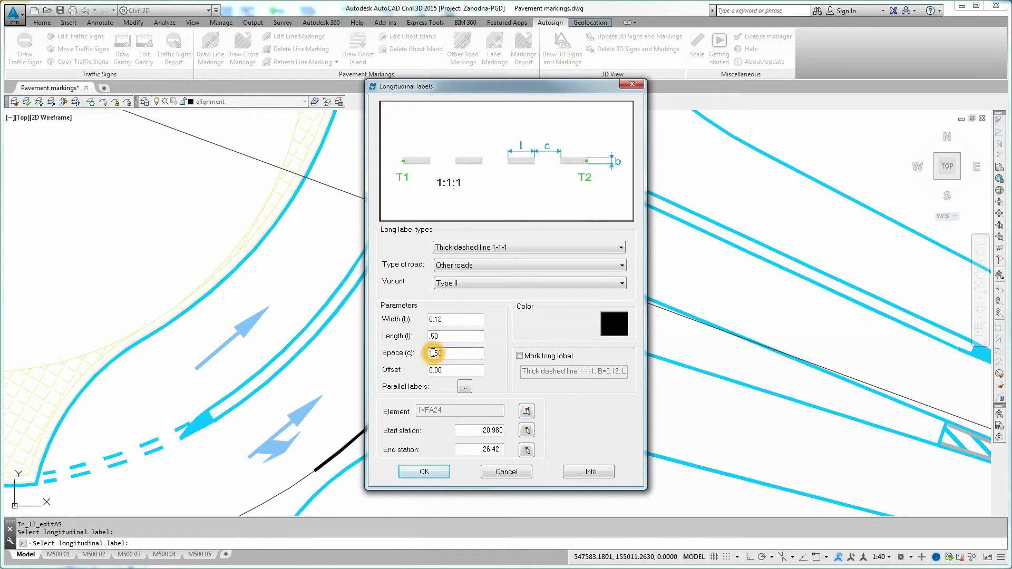
key(Delete)
click(435, 472)
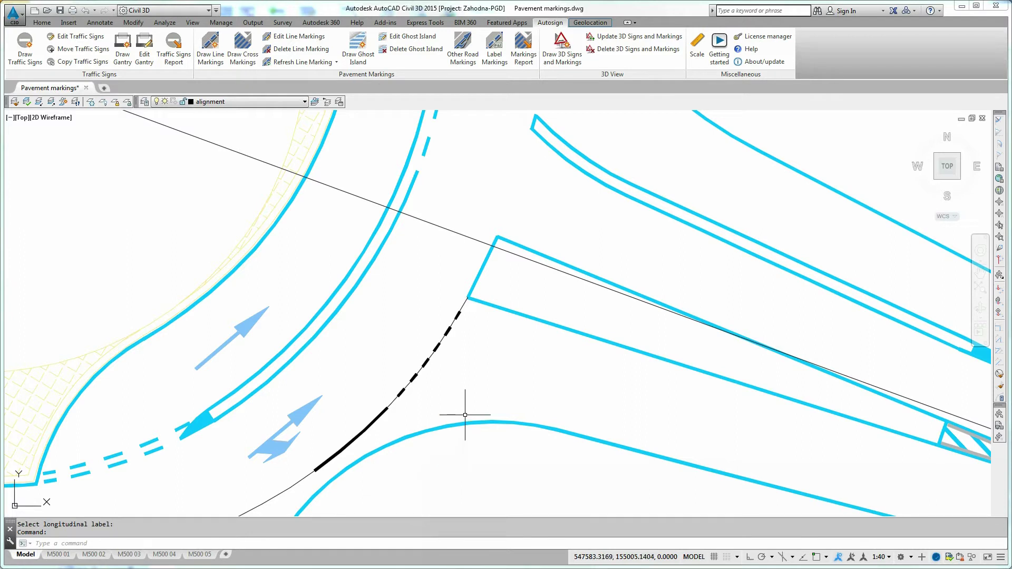
middle_drag(528, 291, 482, 343)
- Draw a labelled yield-line cross marking (W=0.70, L=0.50, O=0.50) between island tips T1 and T2
click(247, 54)
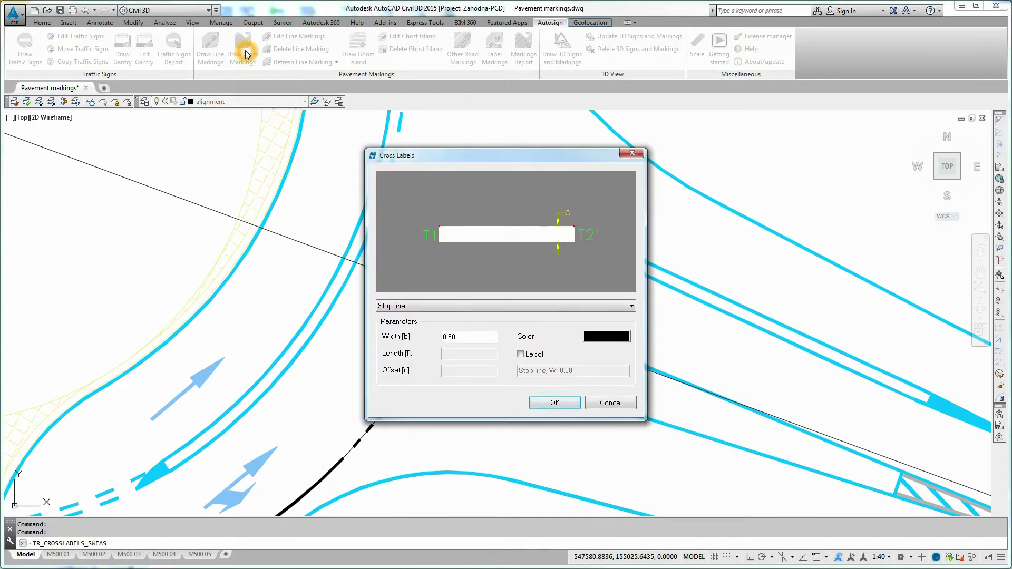
click(488, 309)
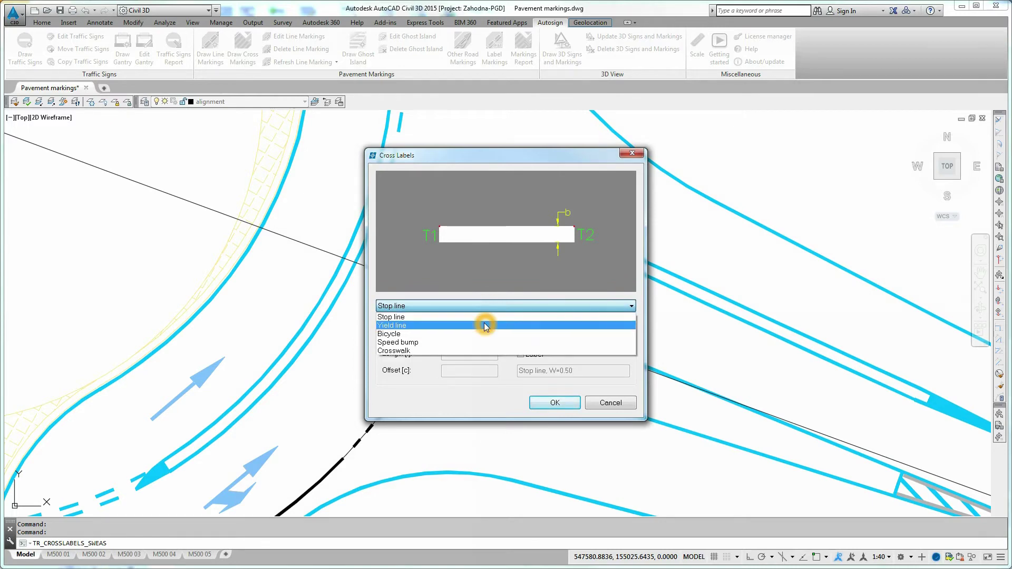
click(485, 326)
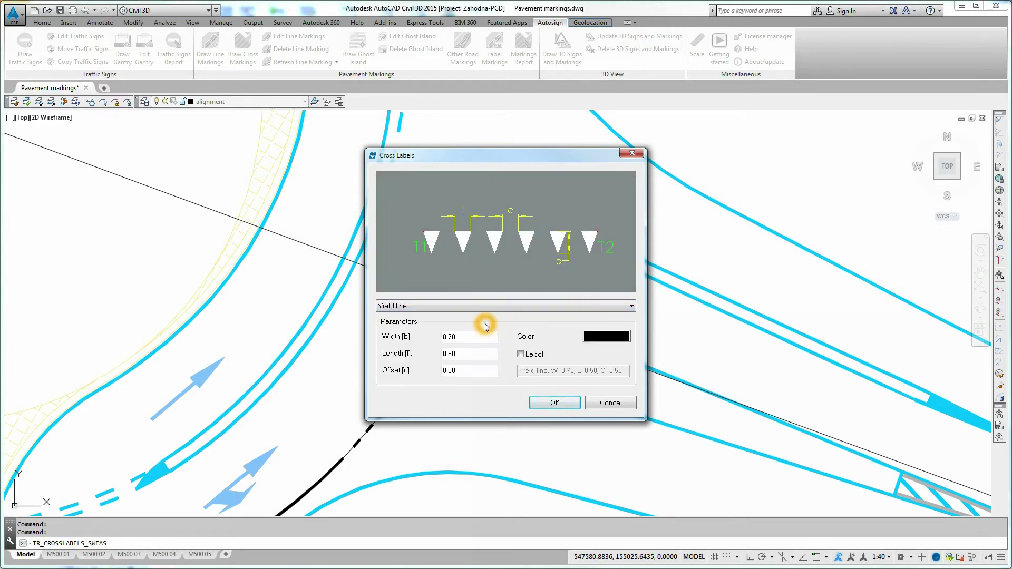
click(521, 354)
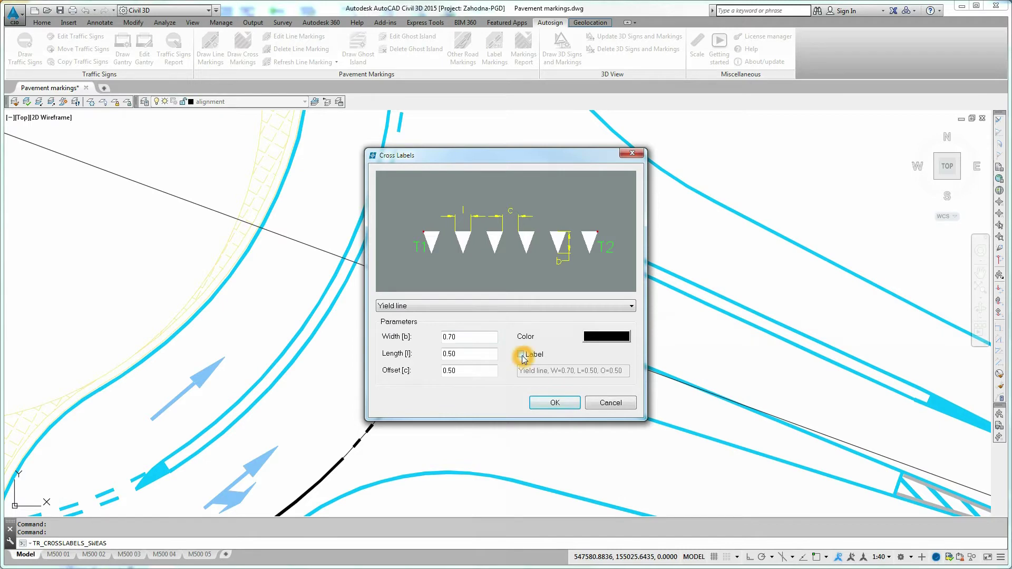
click(520, 355)
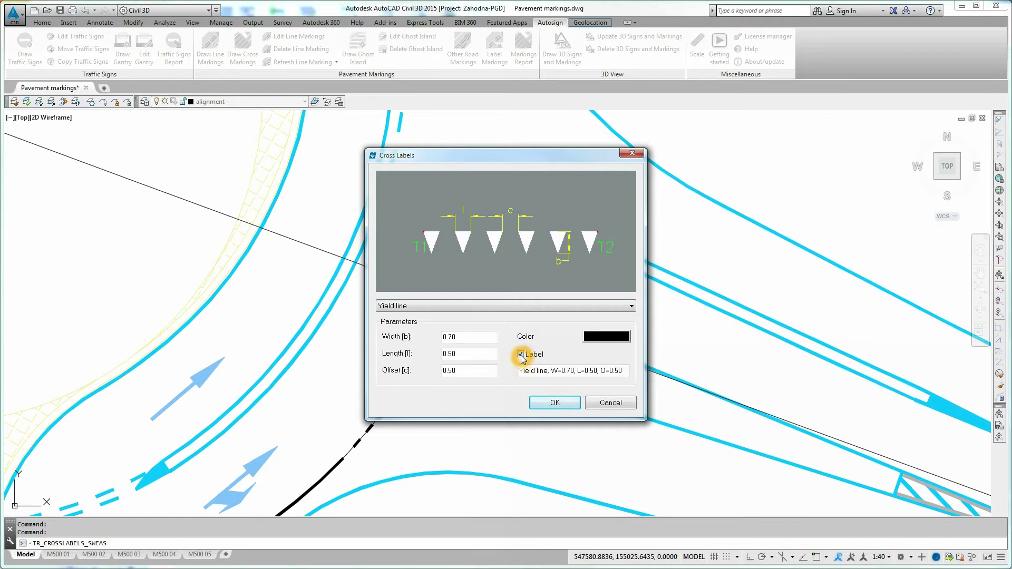
click(548, 403)
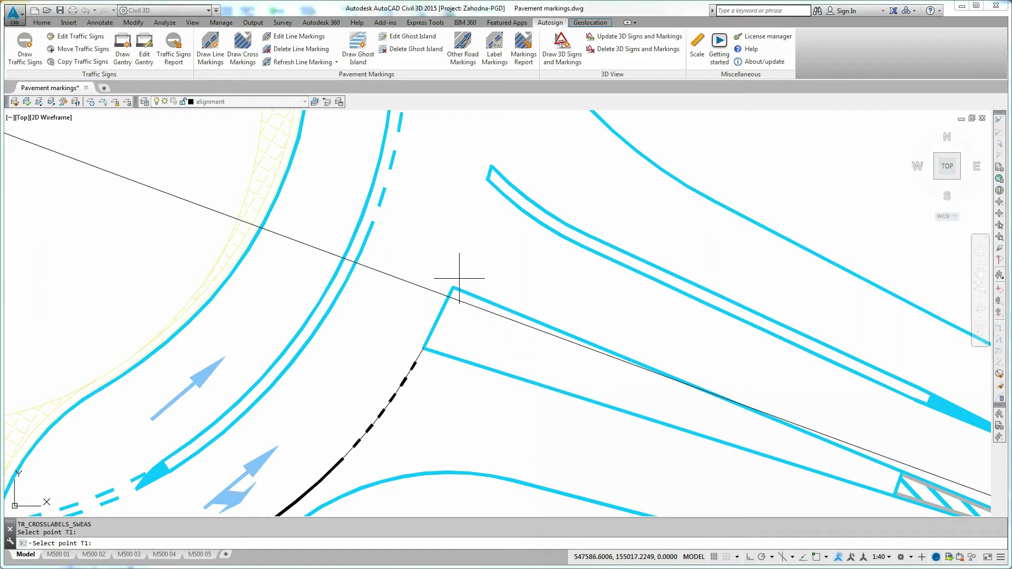
click(457, 277)
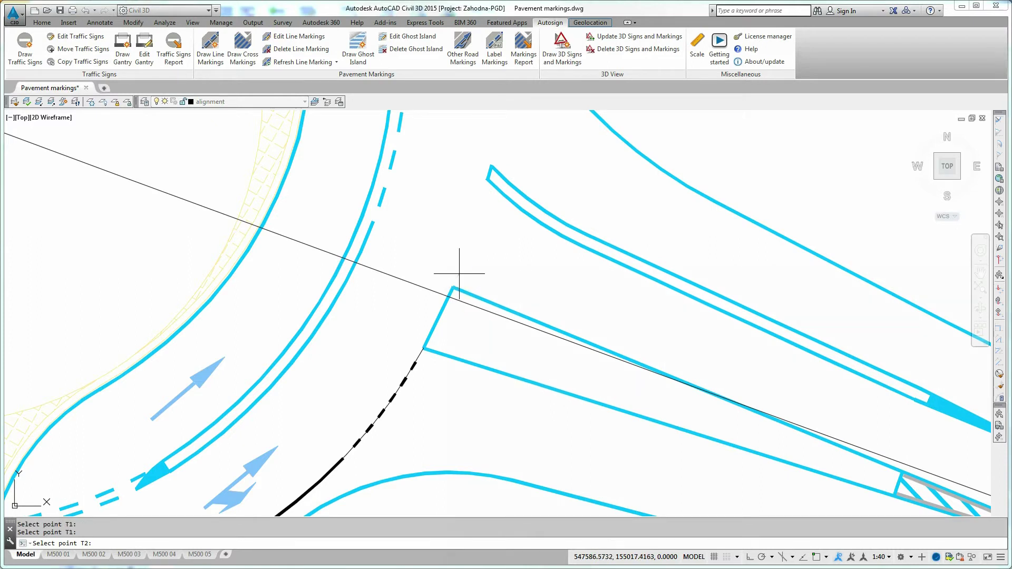
click(484, 191)
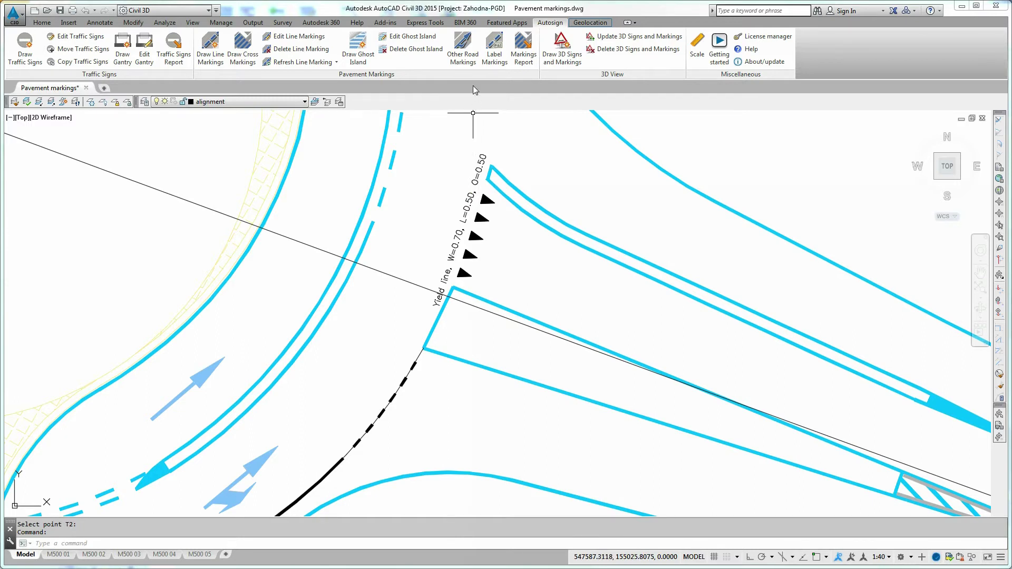
- Choose the TR_TRIANGLE2M symbol in Symbol Manager with Rotation enabled
click(466, 49)
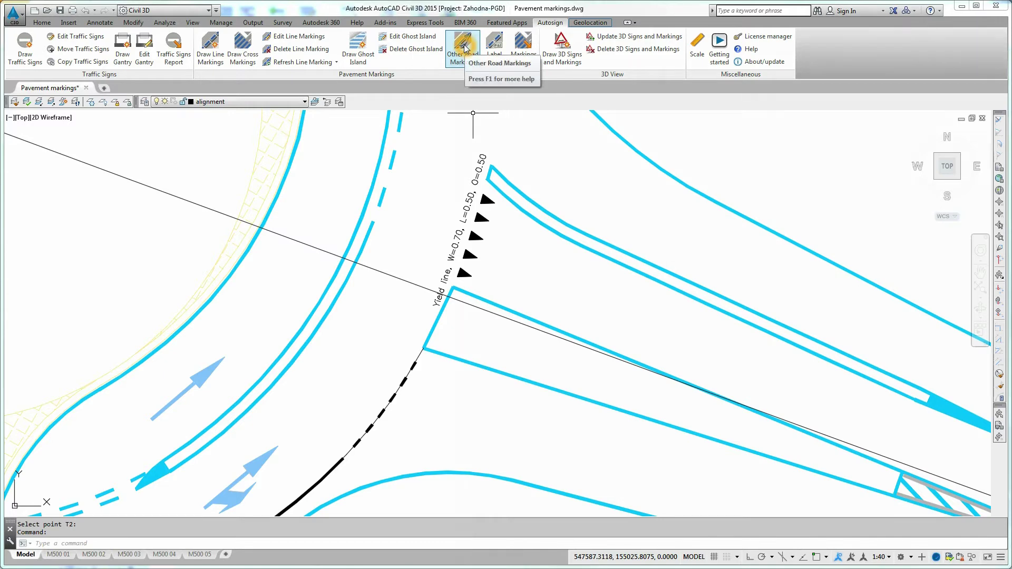
click(465, 49)
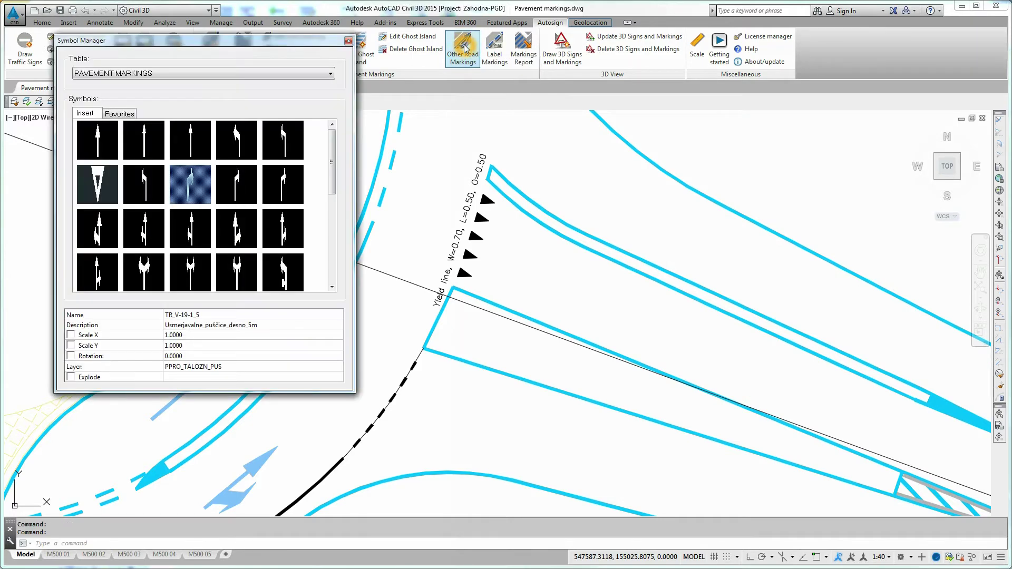
click(104, 189)
click(73, 358)
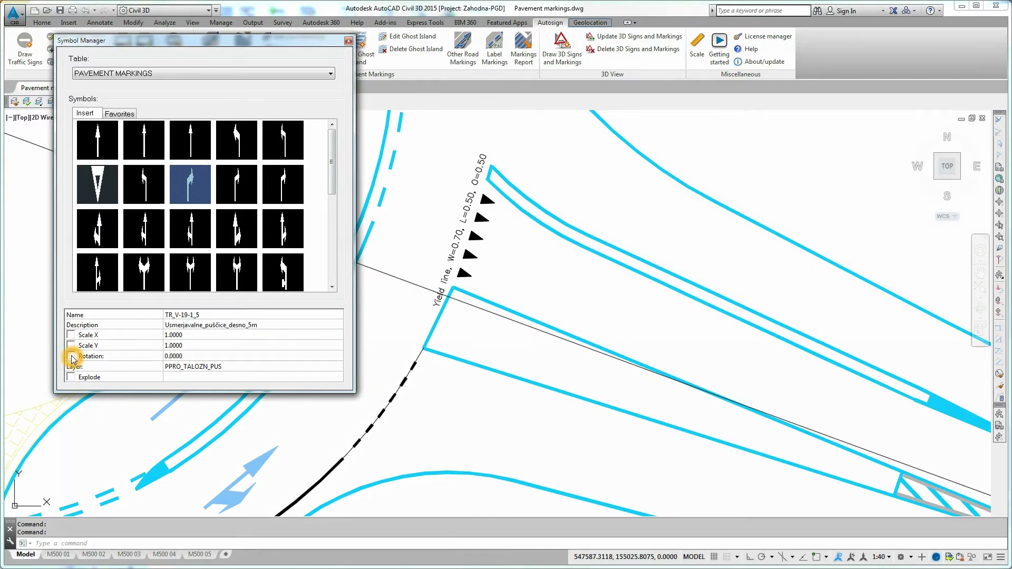
click(70, 356)
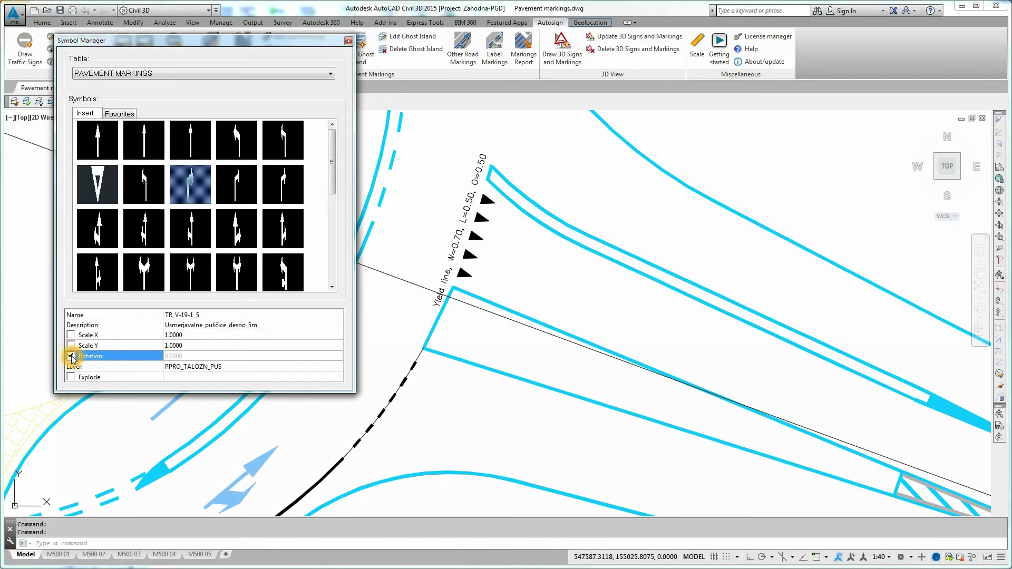
click(101, 186)
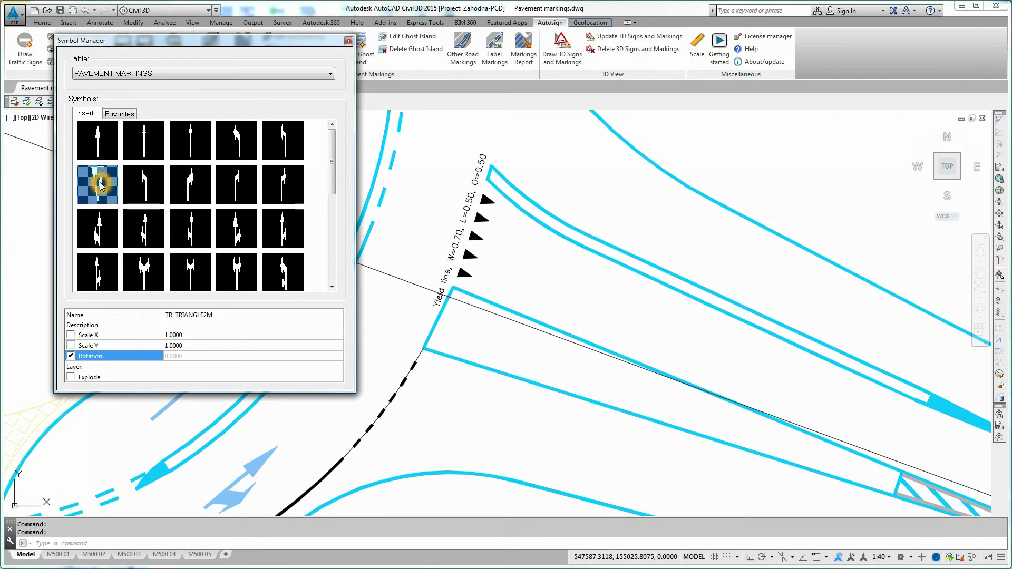
click(423, 289)
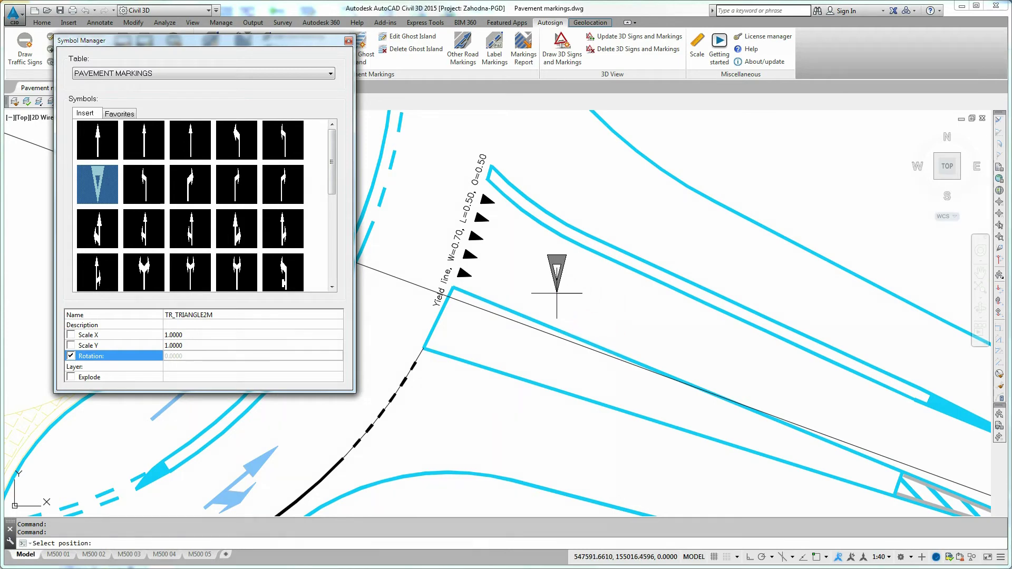
- Place two rotated yield triangles in the lane beyond the yield line
click(546, 280)
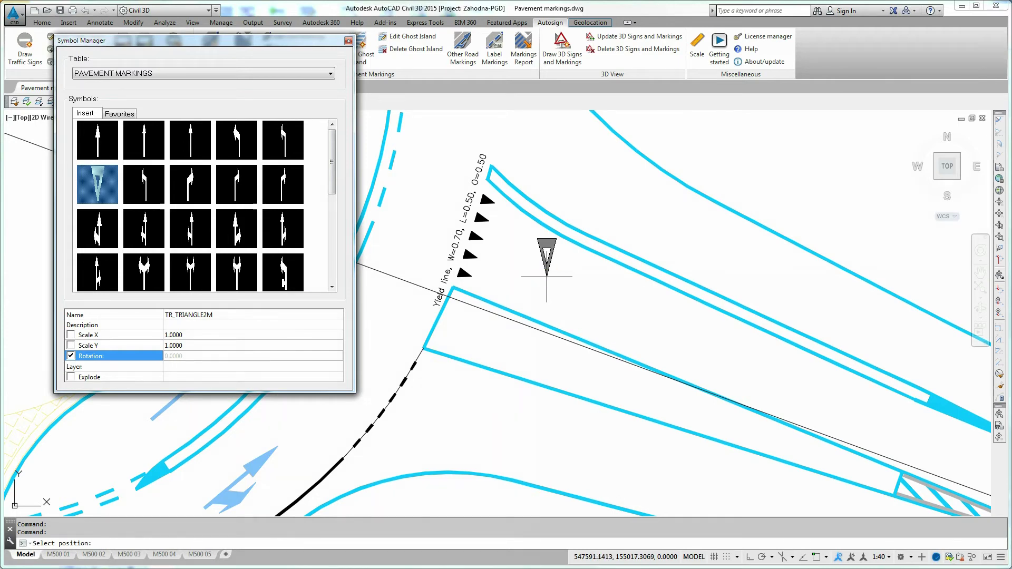
click(550, 278)
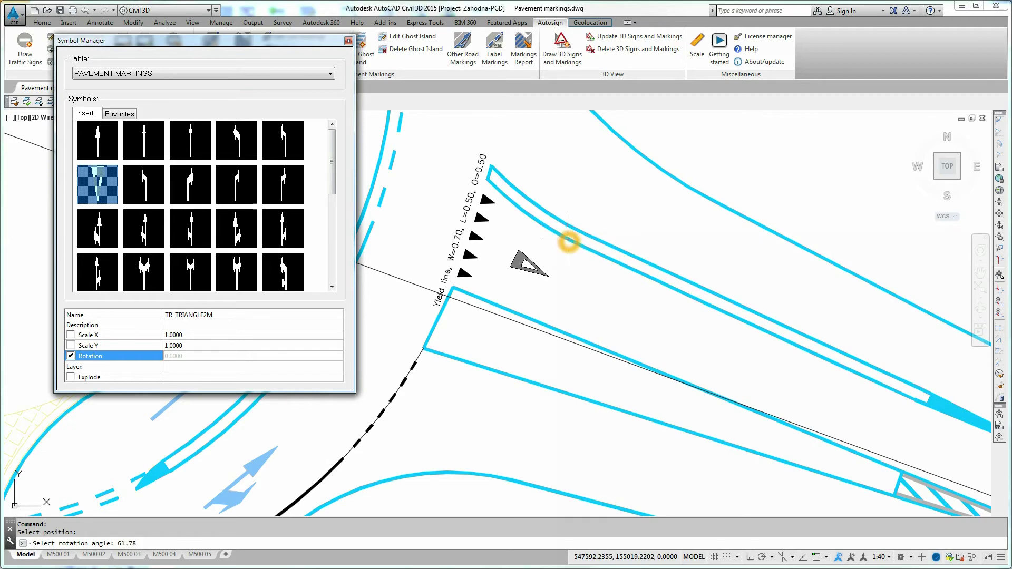
click(568, 240)
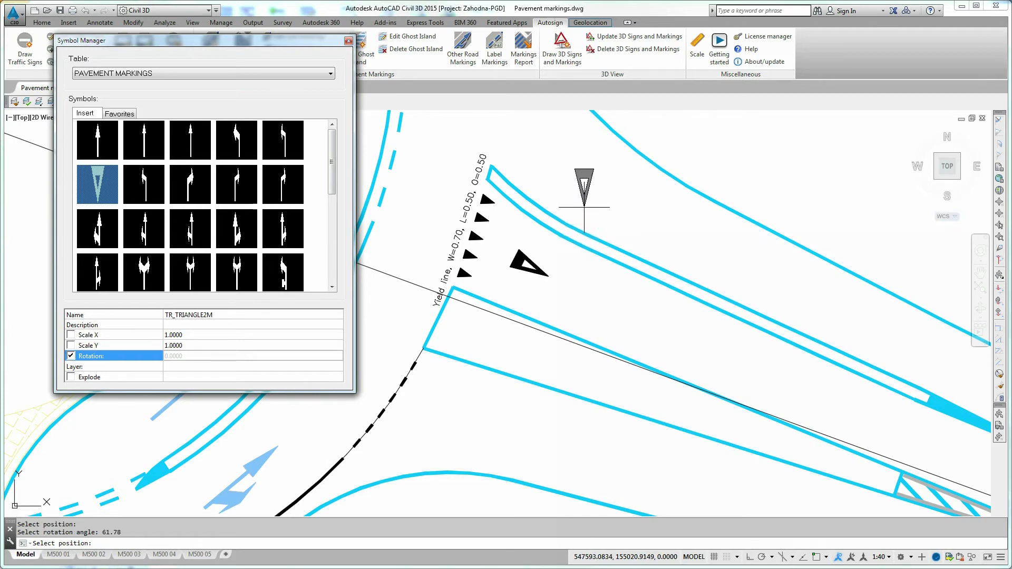
click(591, 175)
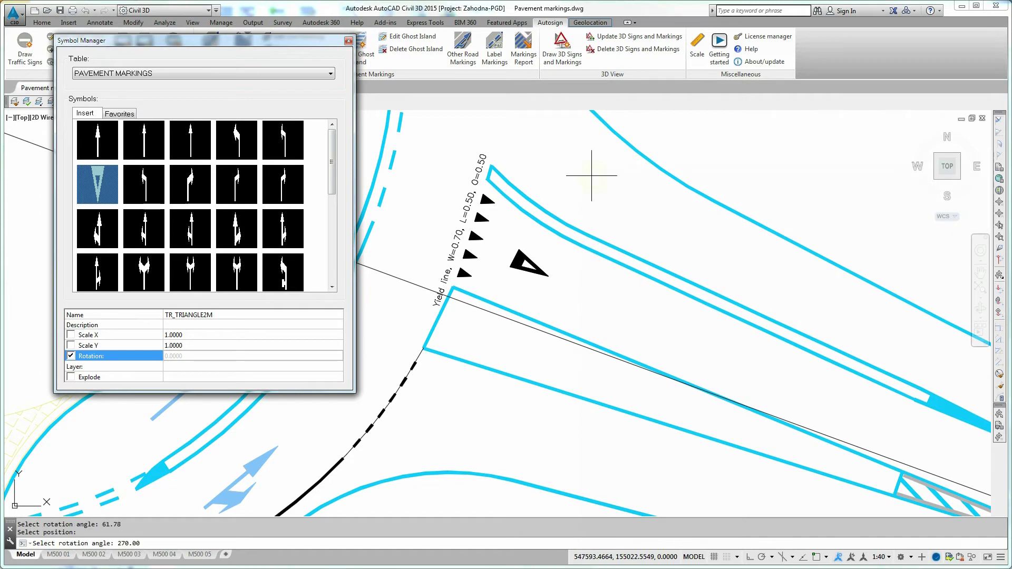
click(616, 134)
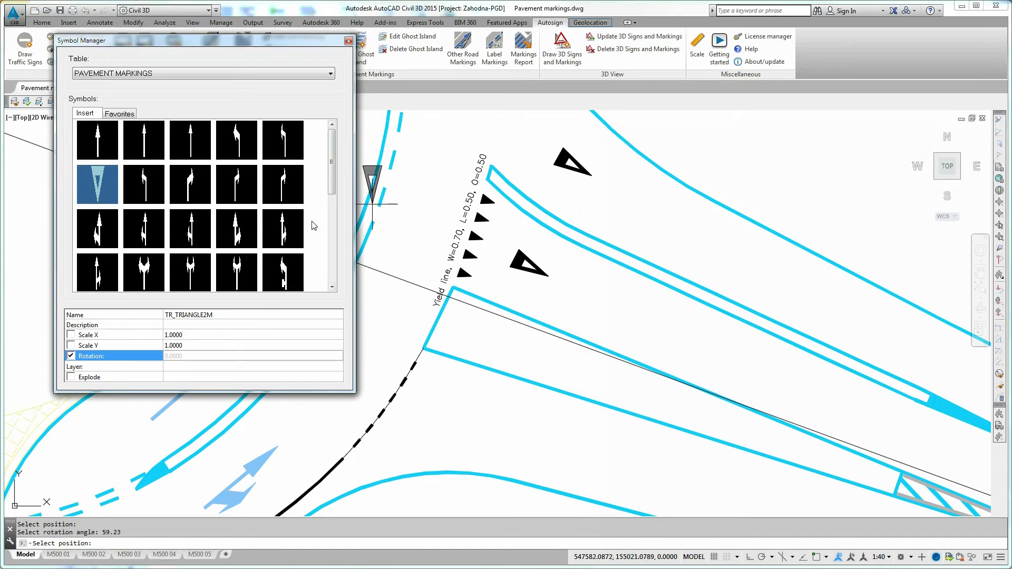
click(252, 226)
click(202, 202)
- Place a rotated turn arrow symbol inside the right lane
click(194, 193)
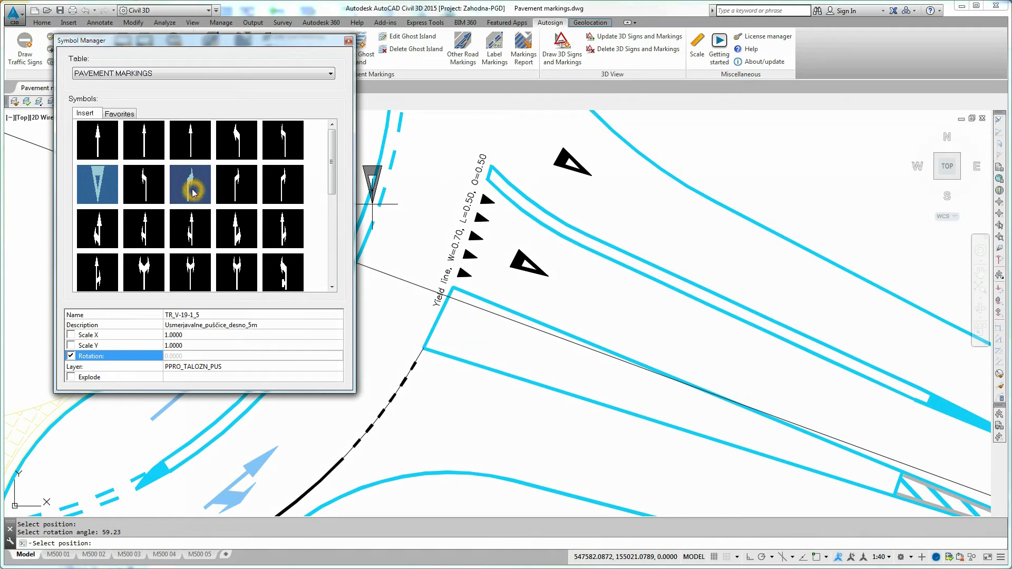
click(193, 193)
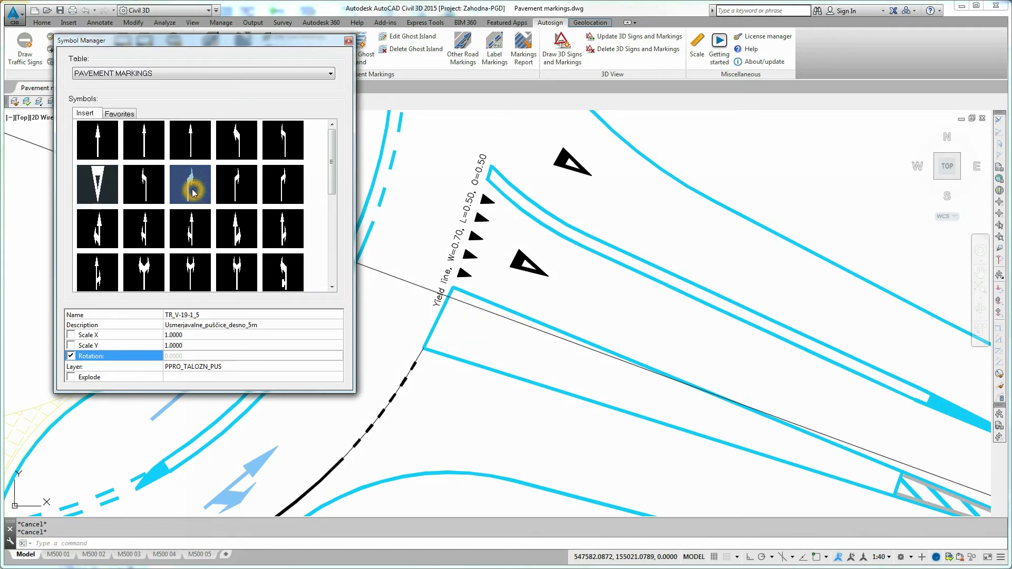
click(199, 196)
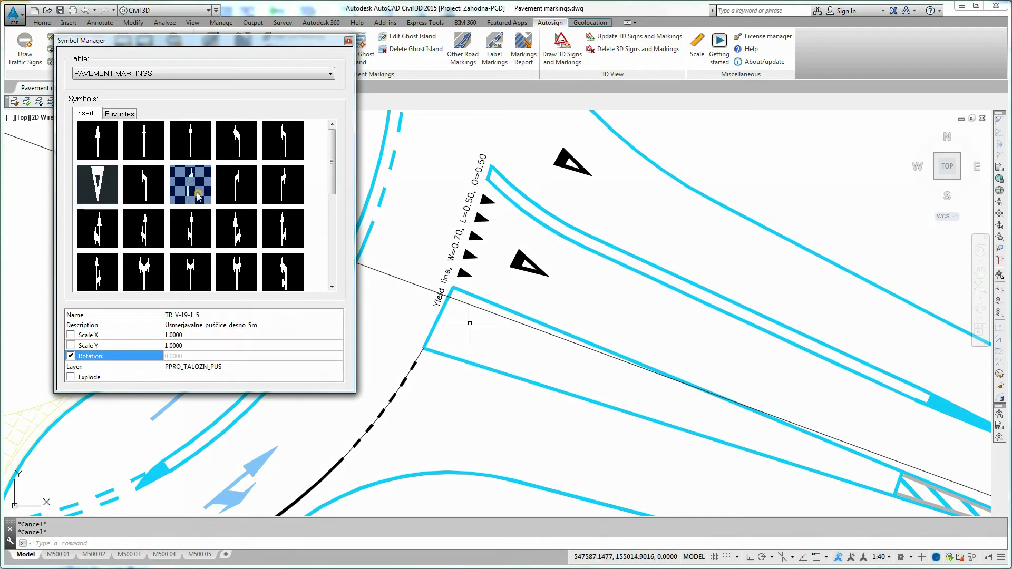
click(283, 228)
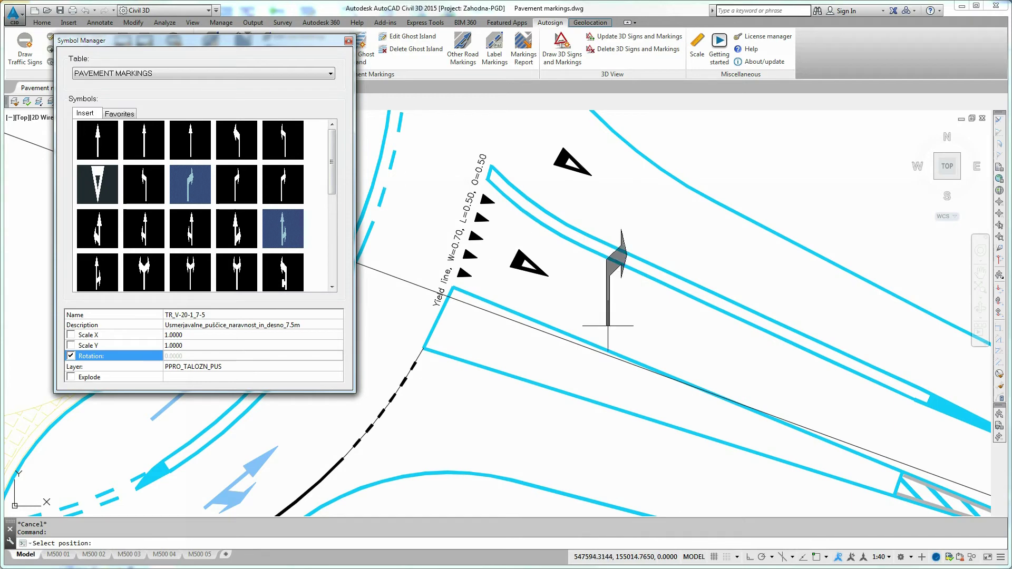
click(721, 355)
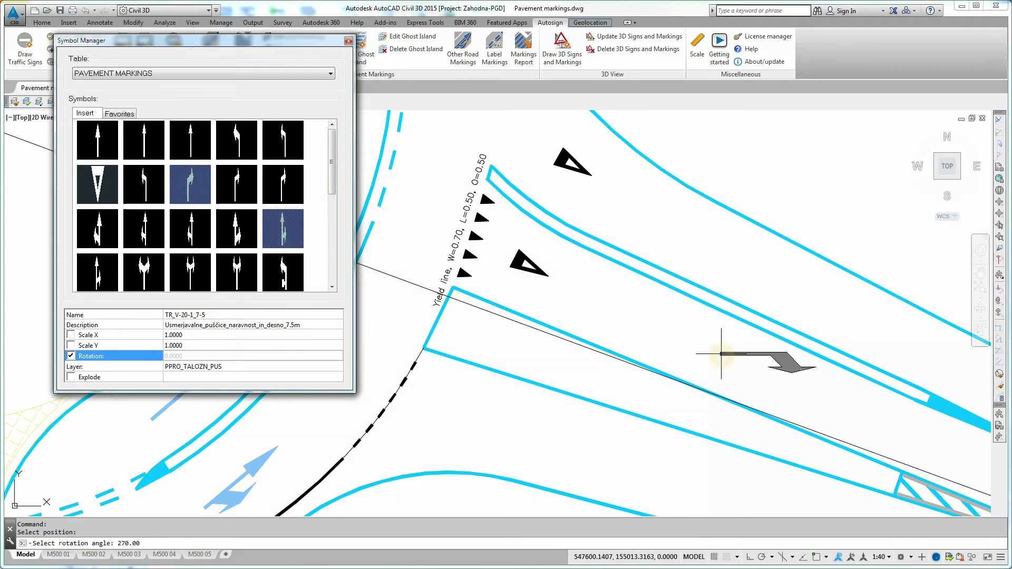
click(736, 319)
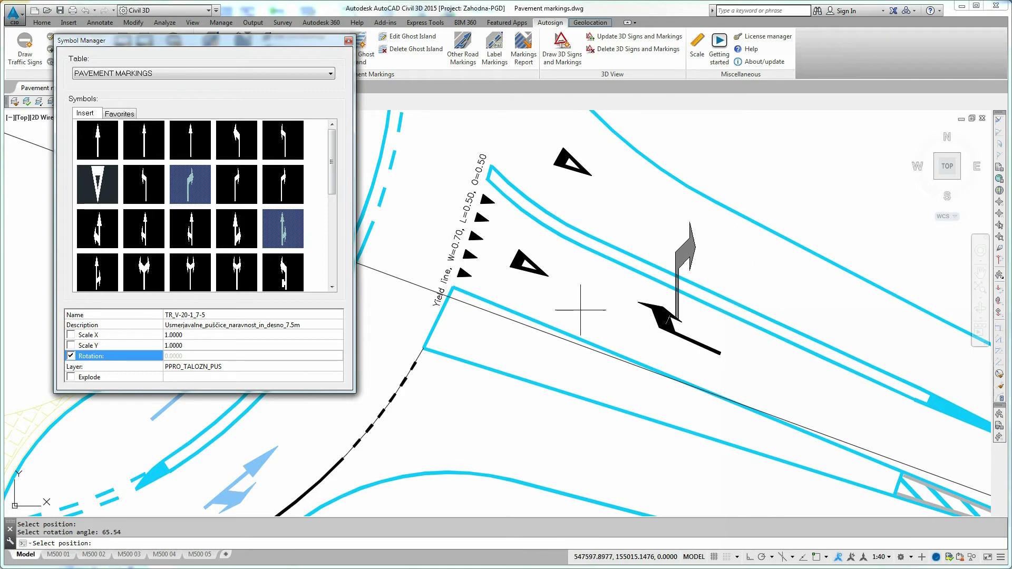
- Place a rotated TR_V-20-1_5 straight-and-right arrow in the upper lane and close Symbol Manager
click(278, 266)
click(238, 266)
click(248, 244)
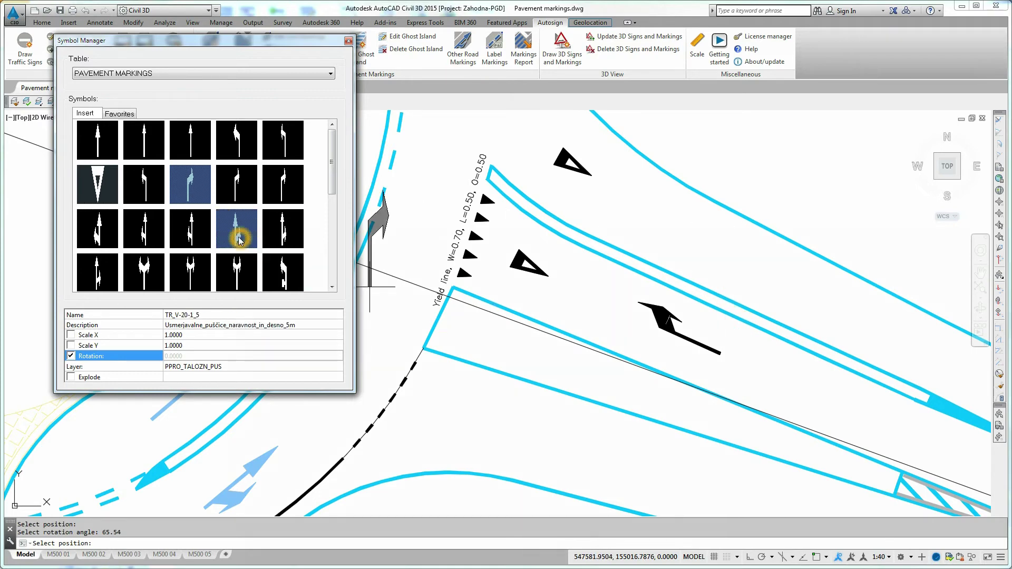
click(239, 240)
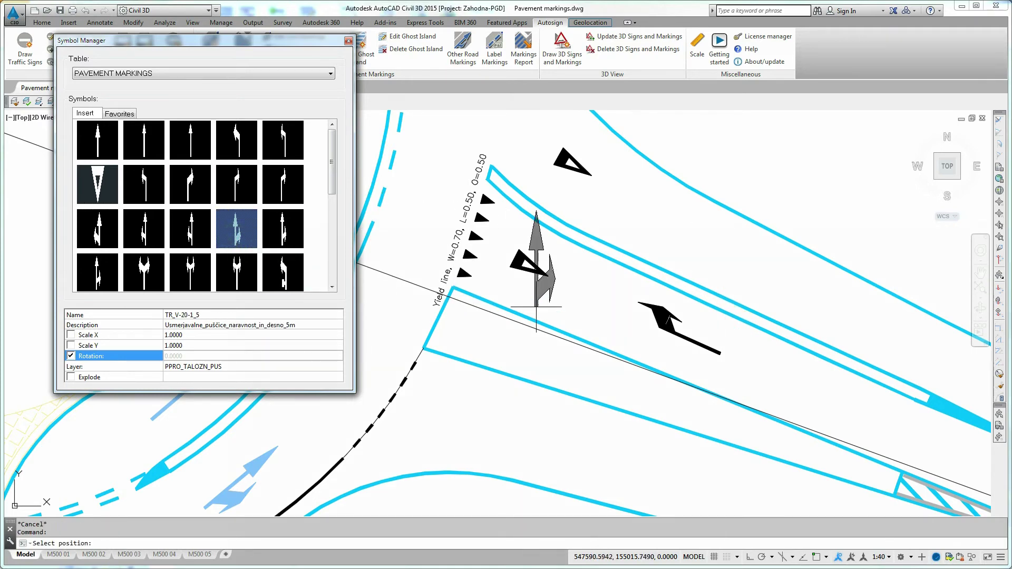
click(755, 268)
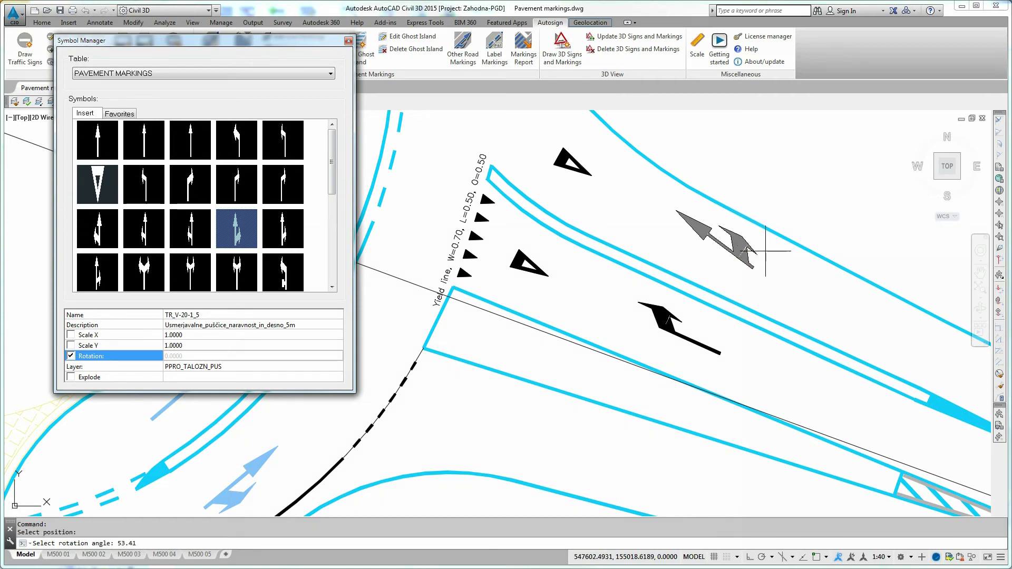
click(772, 232)
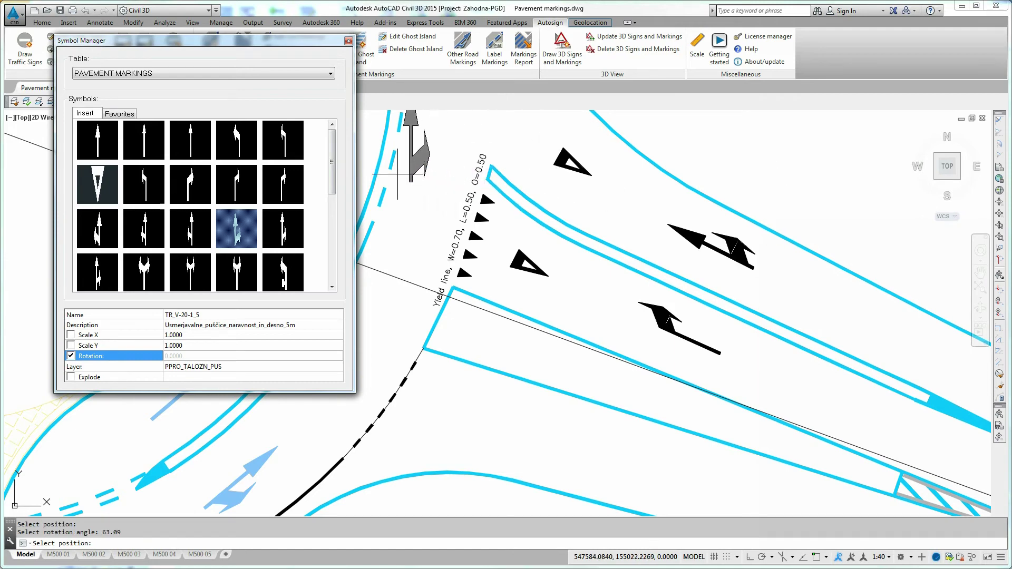
click(348, 42)
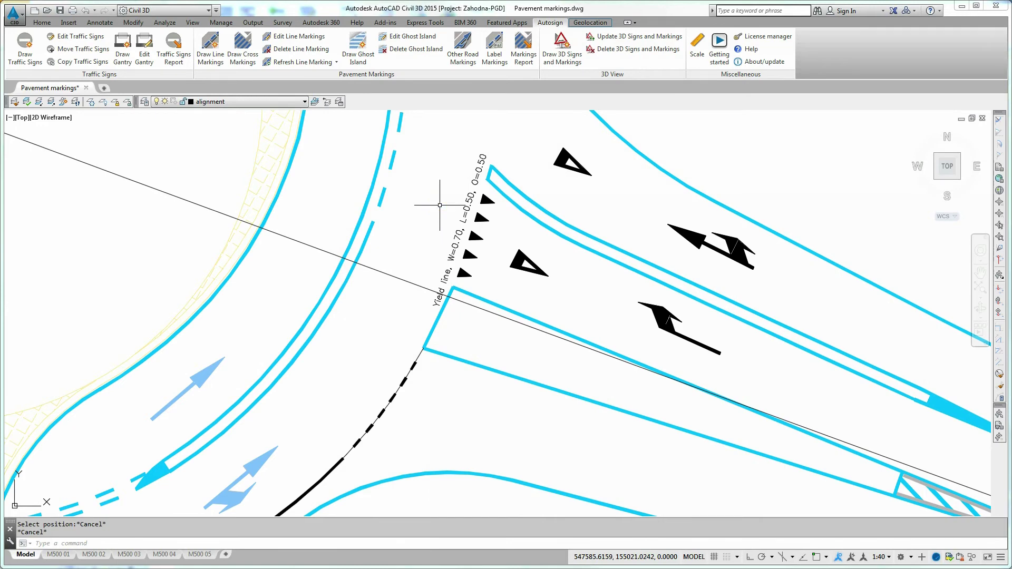
- Window-select the junction markings as a group and place numbered leader labels 1–6
click(497, 49)
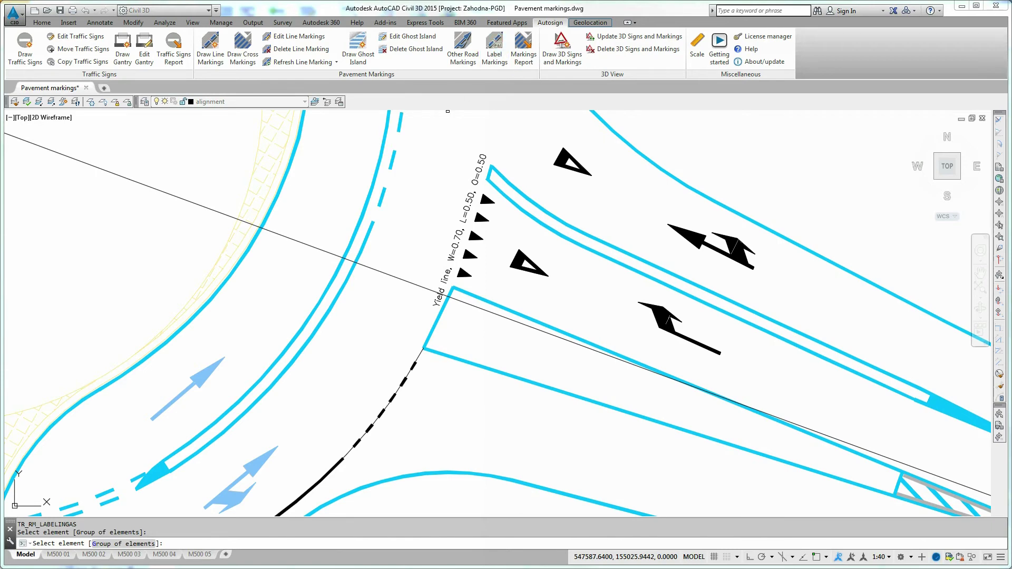
click(135, 543)
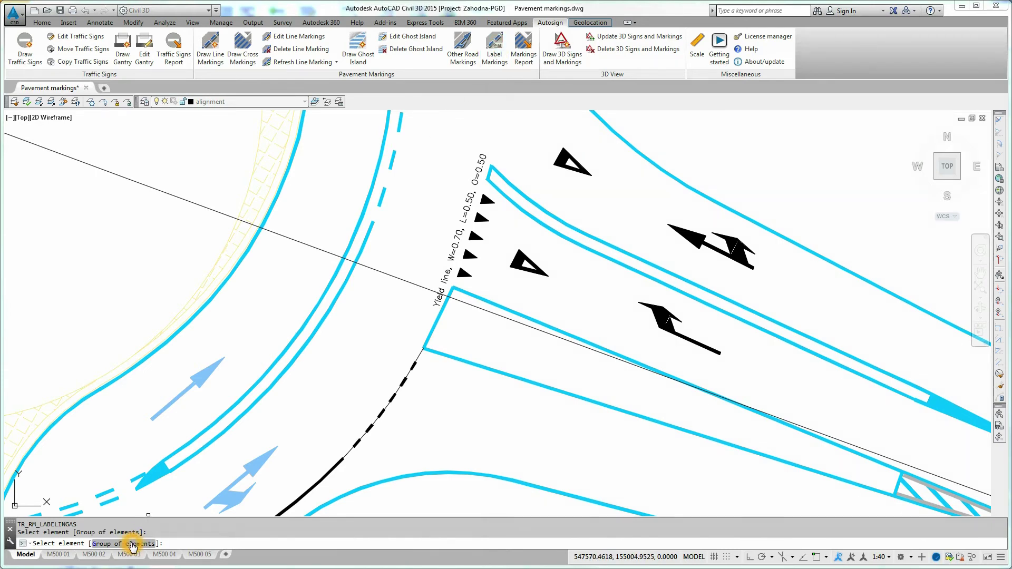
click(132, 544)
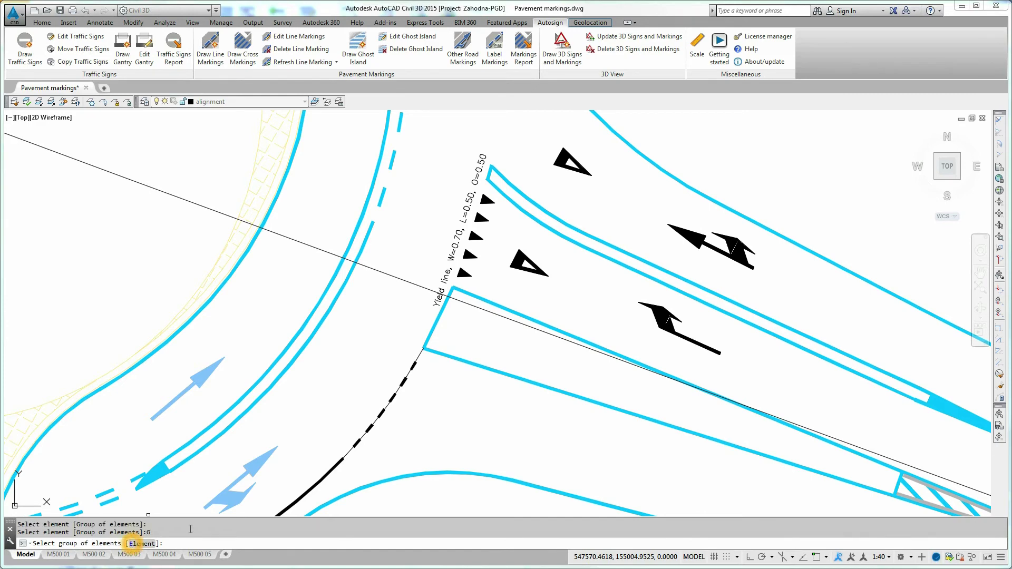
scroll(396, 404, down, 1)
scroll(397, 404, down, 1)
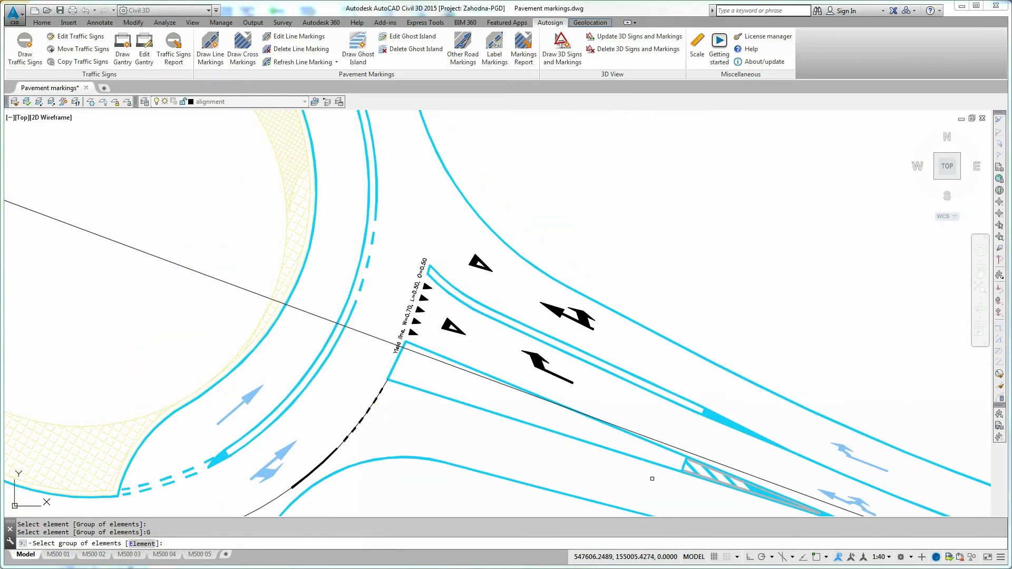
click(695, 445)
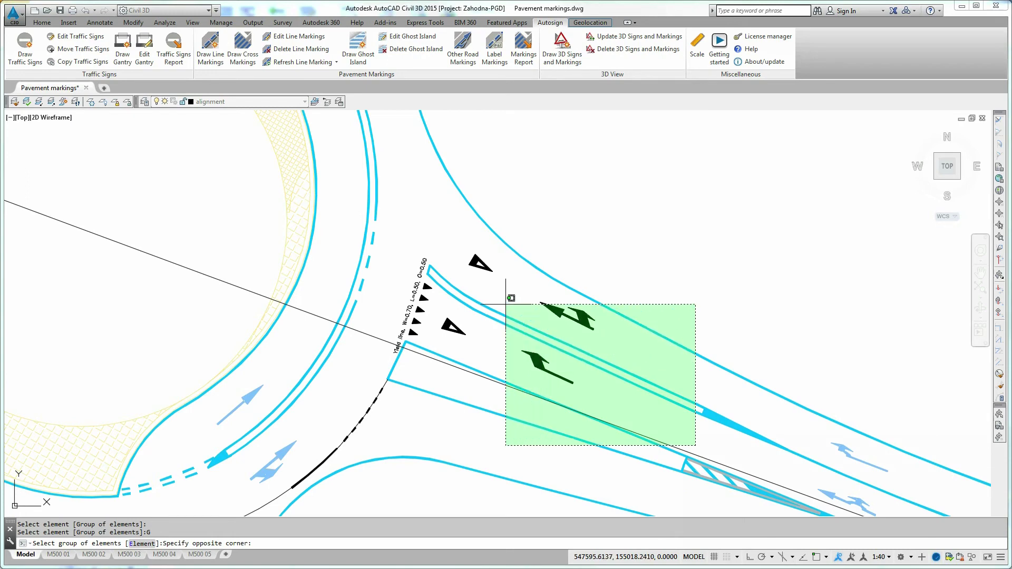
click(359, 228)
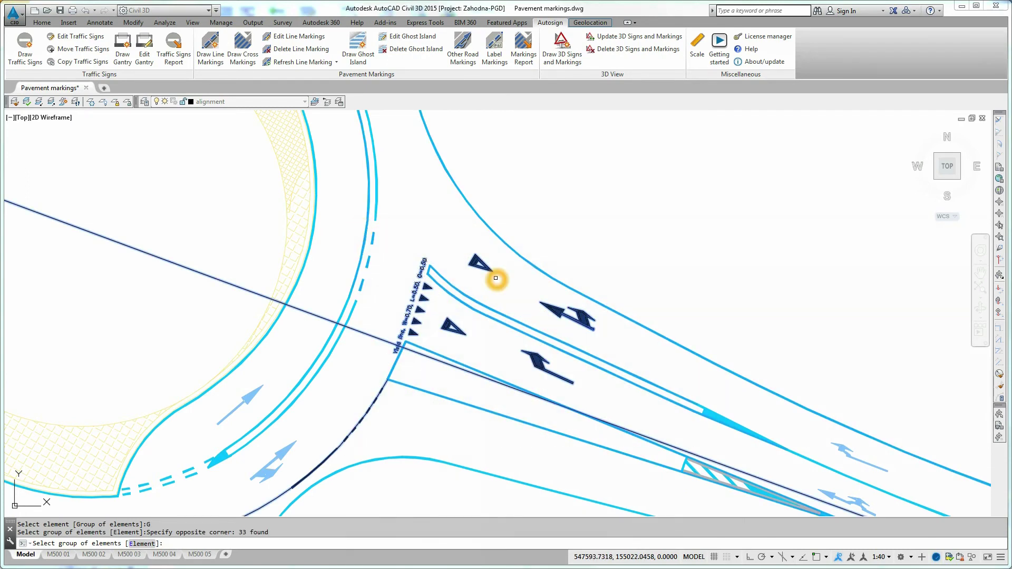
key(Return)
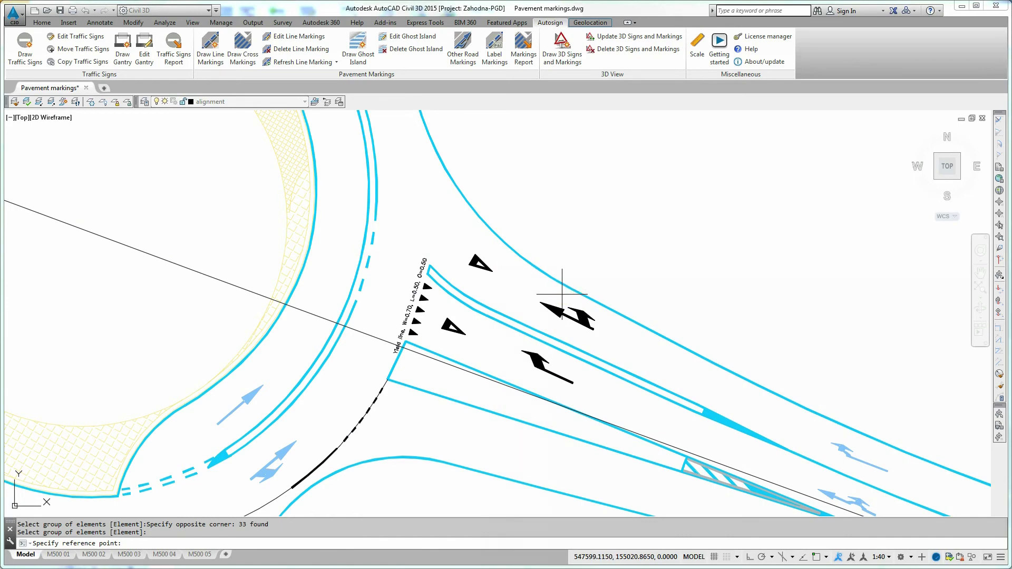
scroll(572, 312, up, 2)
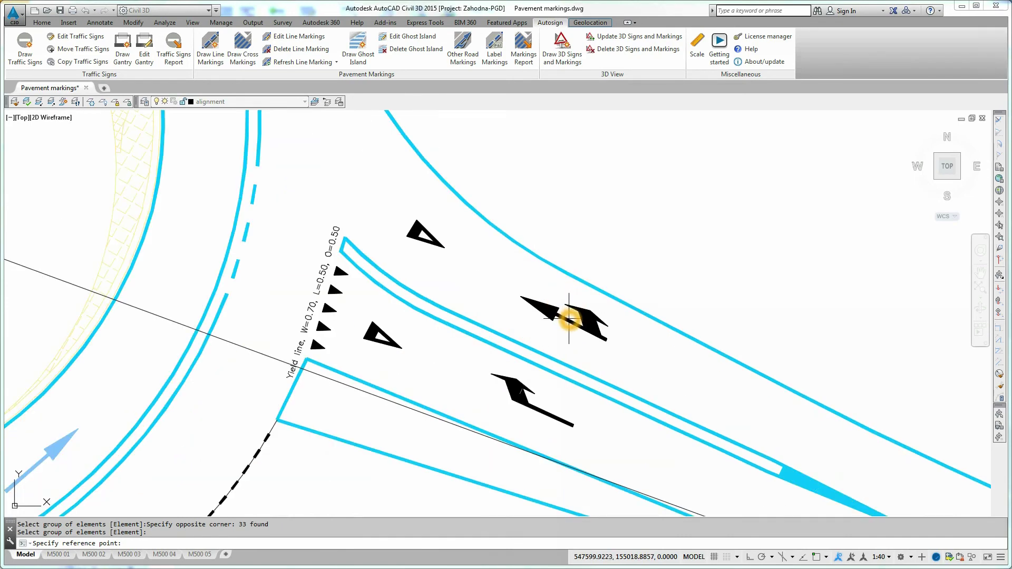
click(568, 318)
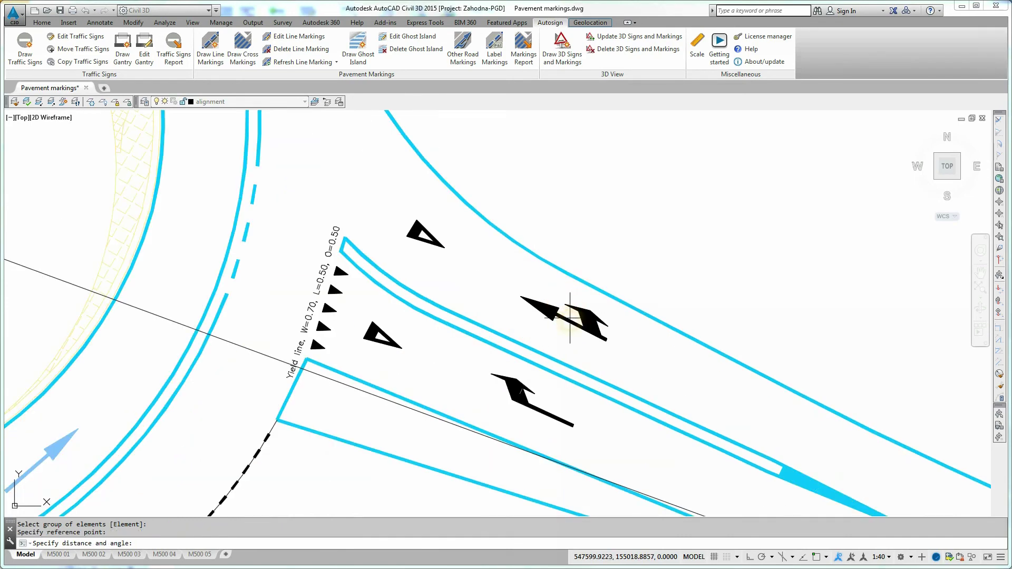
click(634, 279)
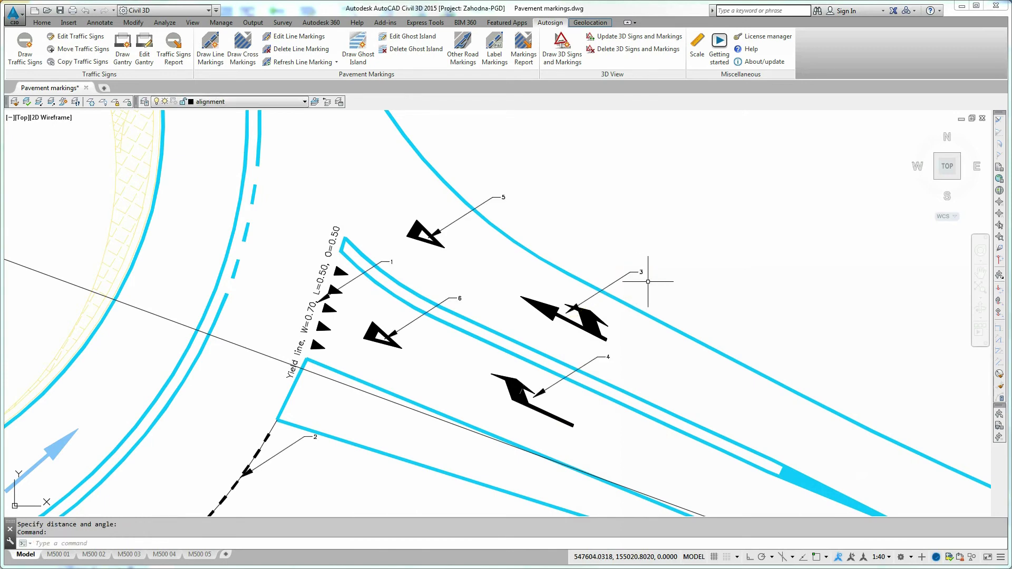
middle_drag(680, 279, 632, 309)
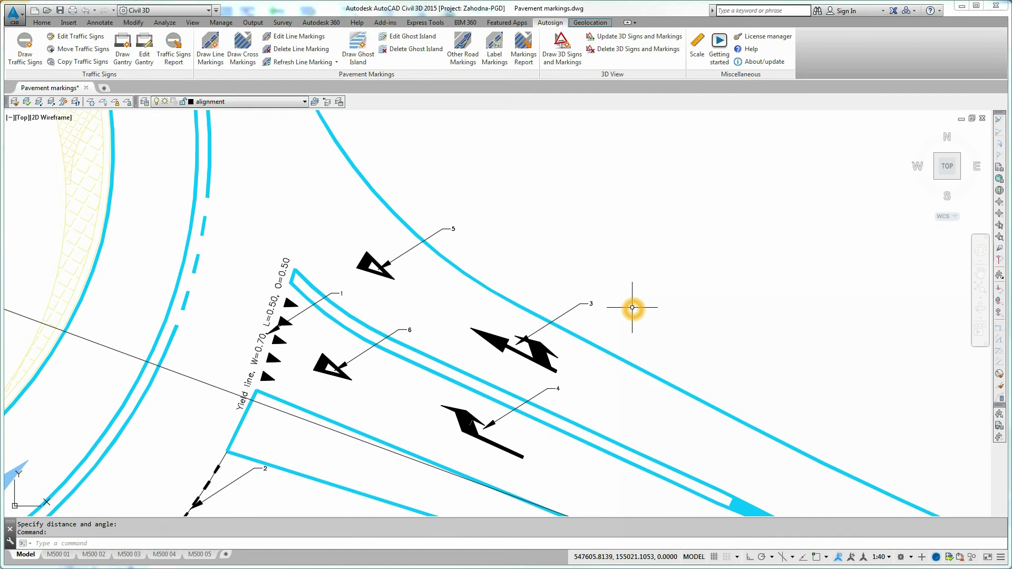
- Start the Markings Report for all pavement markings with table style ARO_MAINPTSTBL
click(524, 50)
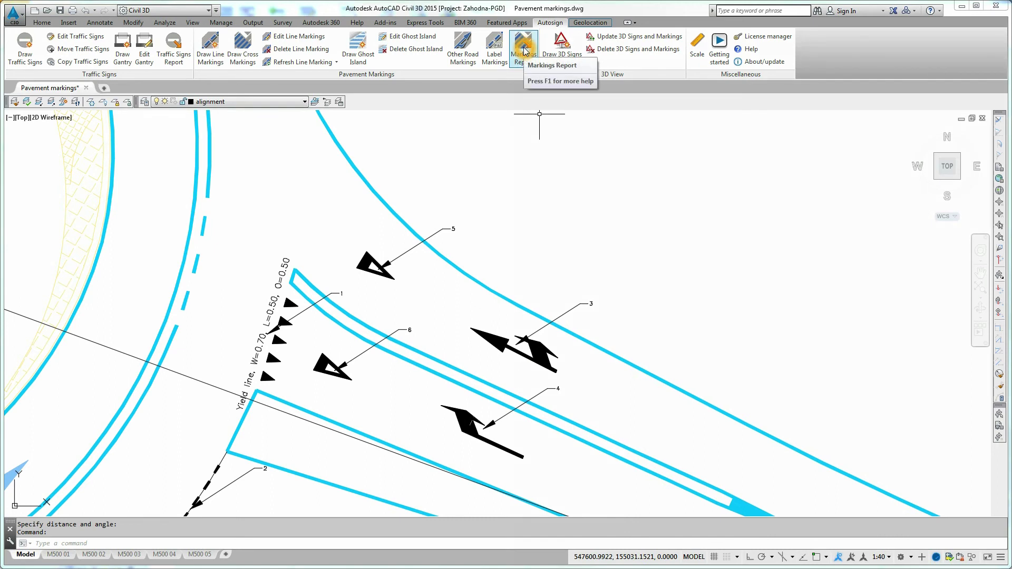
click(524, 50)
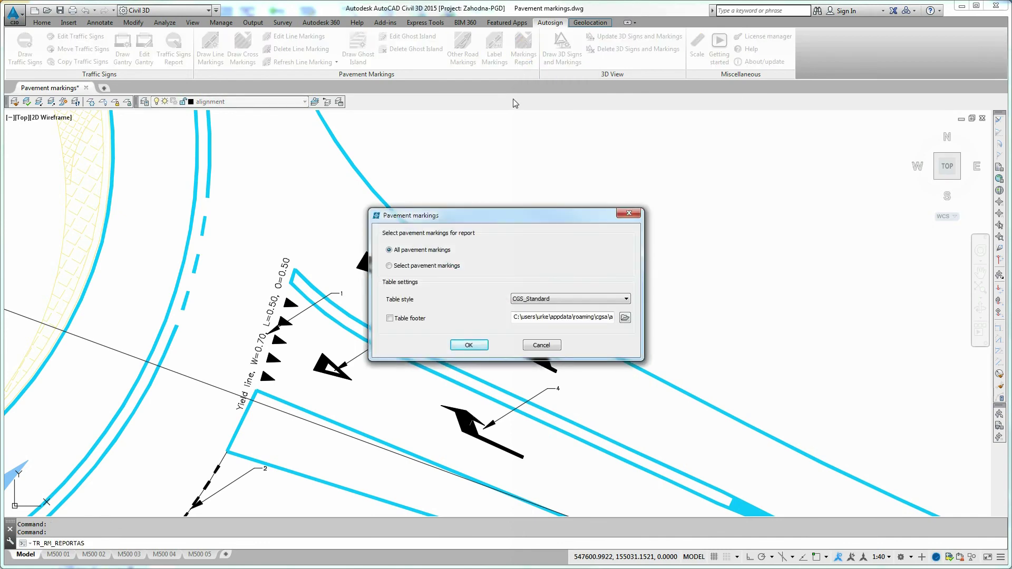
click(469, 256)
click(570, 303)
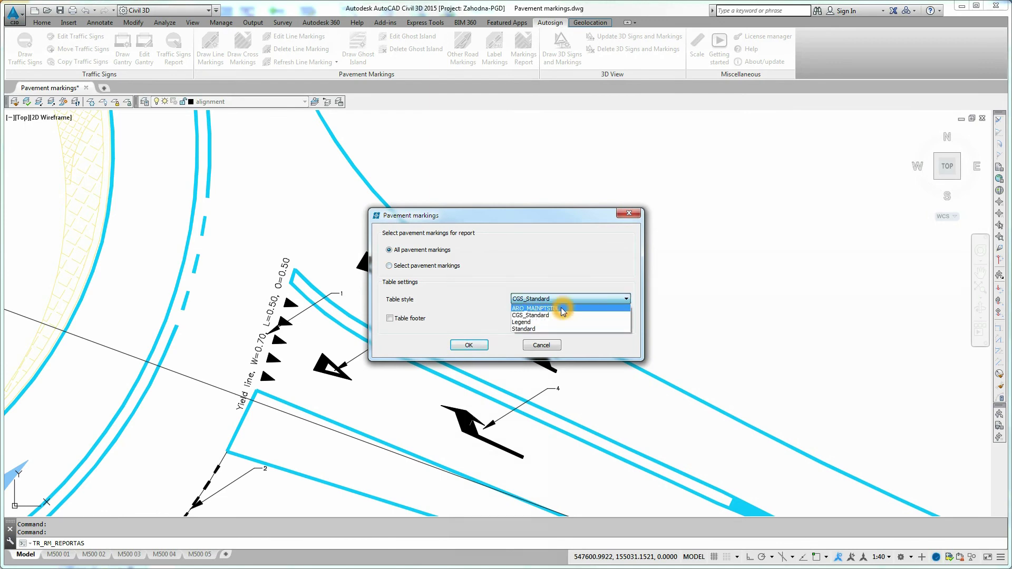
click(562, 309)
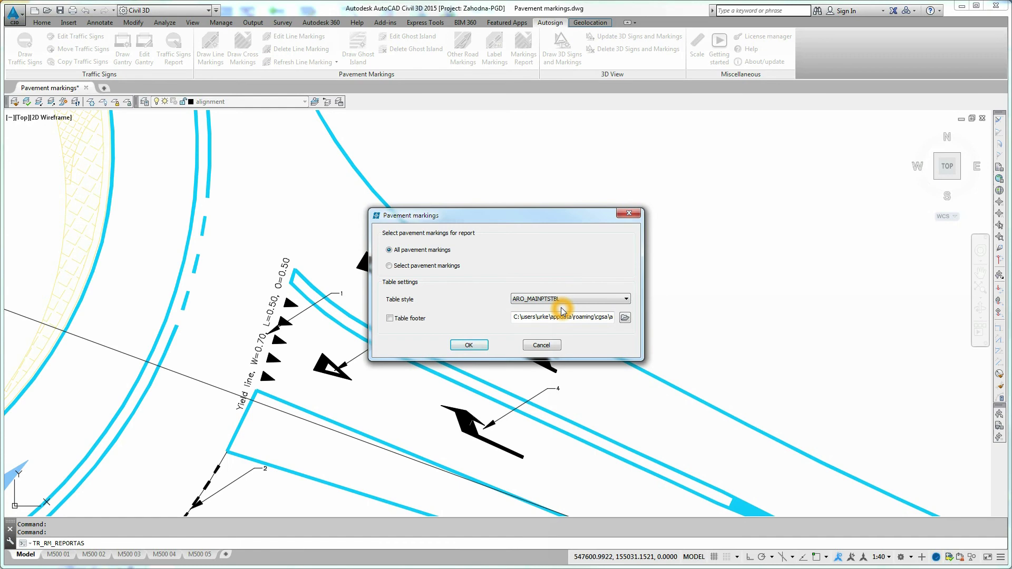
- Place the Road Markings Report table in the open space beside the junction
click(481, 346)
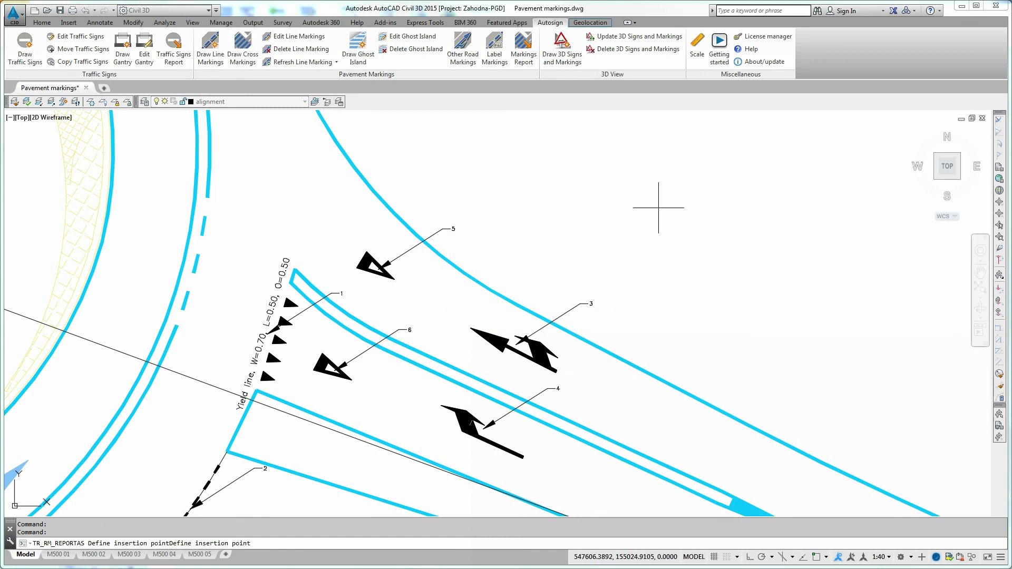
middle_drag(680, 165, 535, 323)
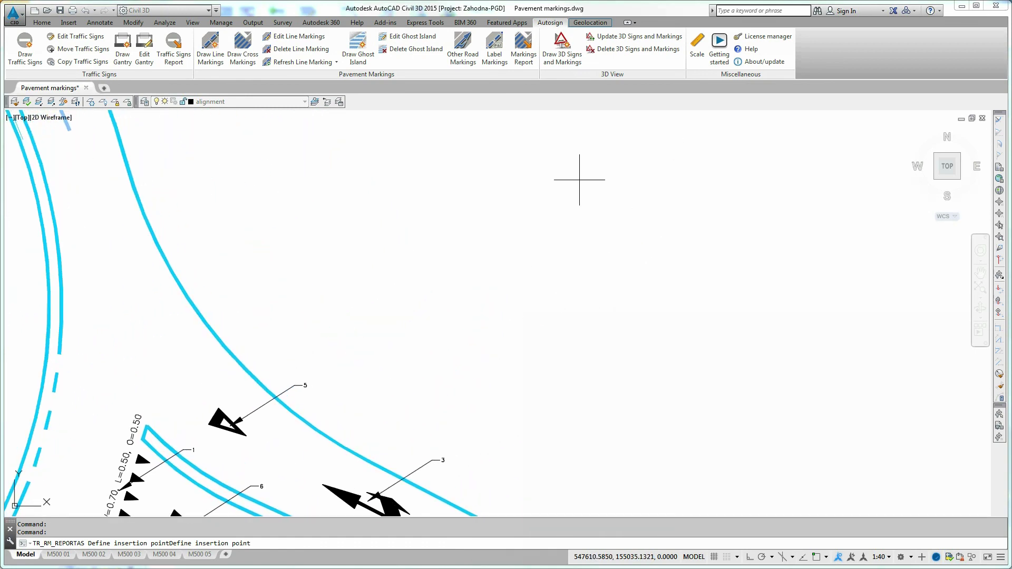
click(586, 150)
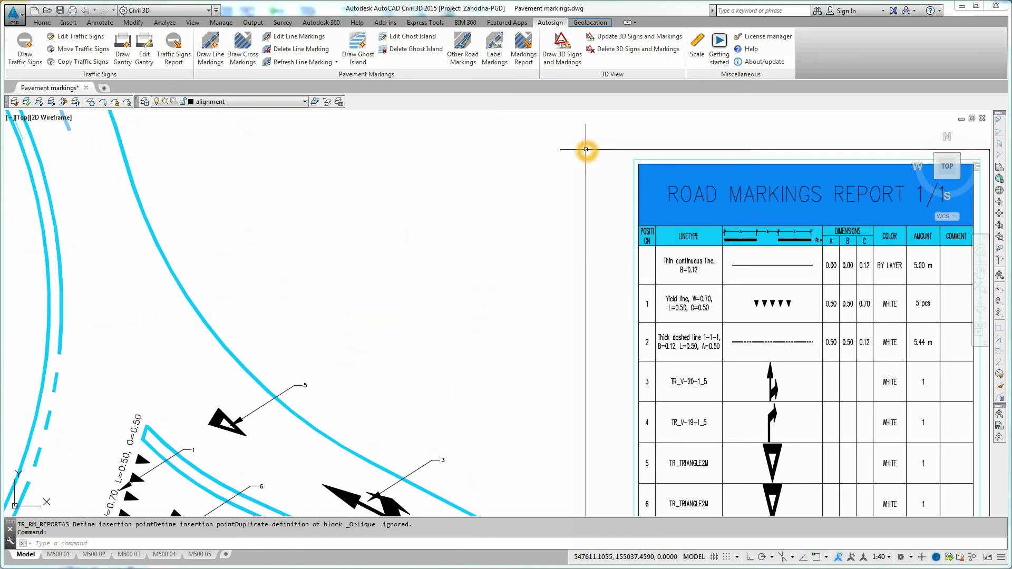